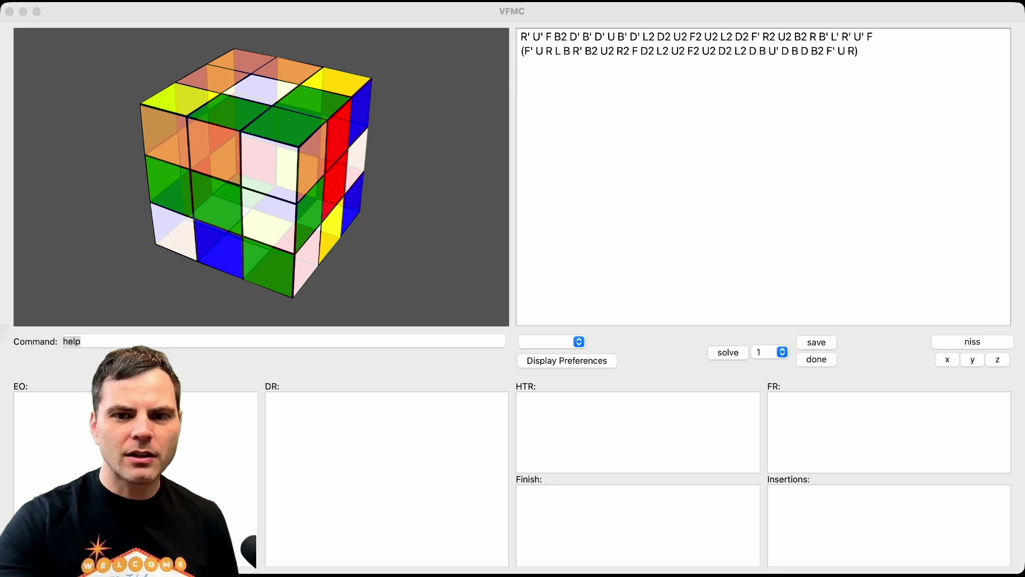
# Step: Load the scramble R' U' F L B R' U2 R D2 R B2 D2 R B2 D' F2 D' B' U R' B' D' F2 R' U' F with the scramble command
pyautogui.press('super+Tab')
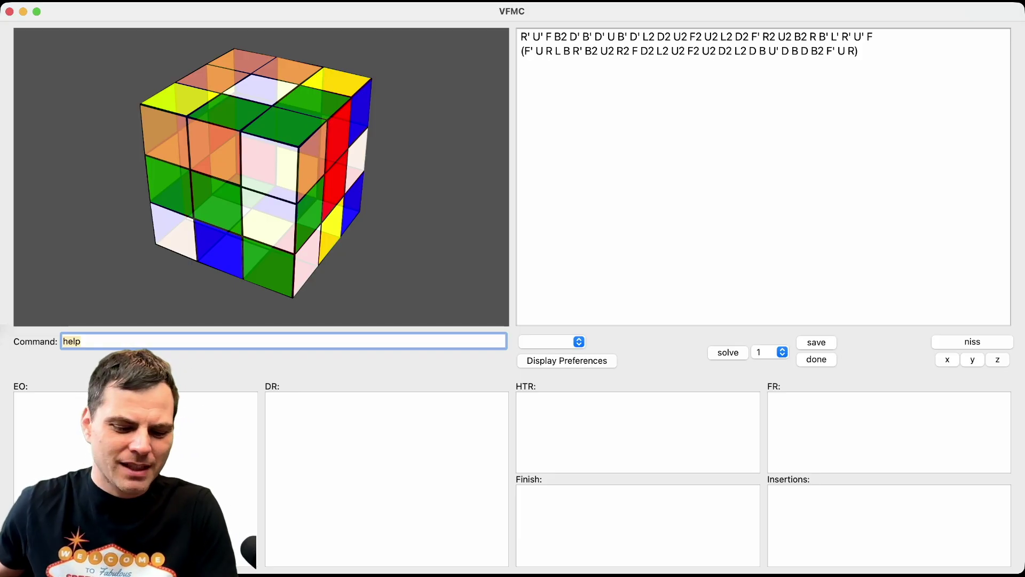
pyautogui.write('cramble(')
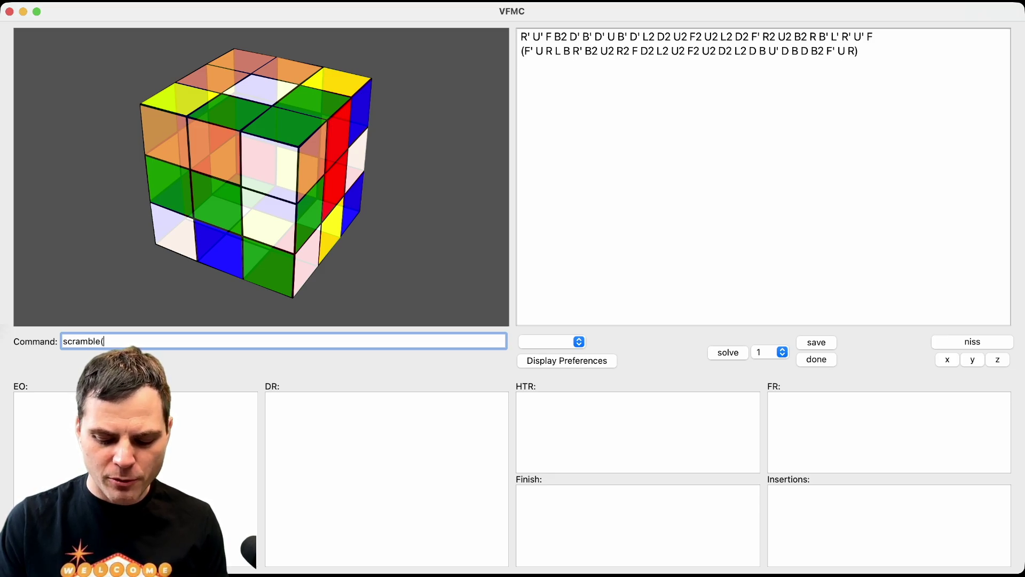
pyautogui.write('"v')
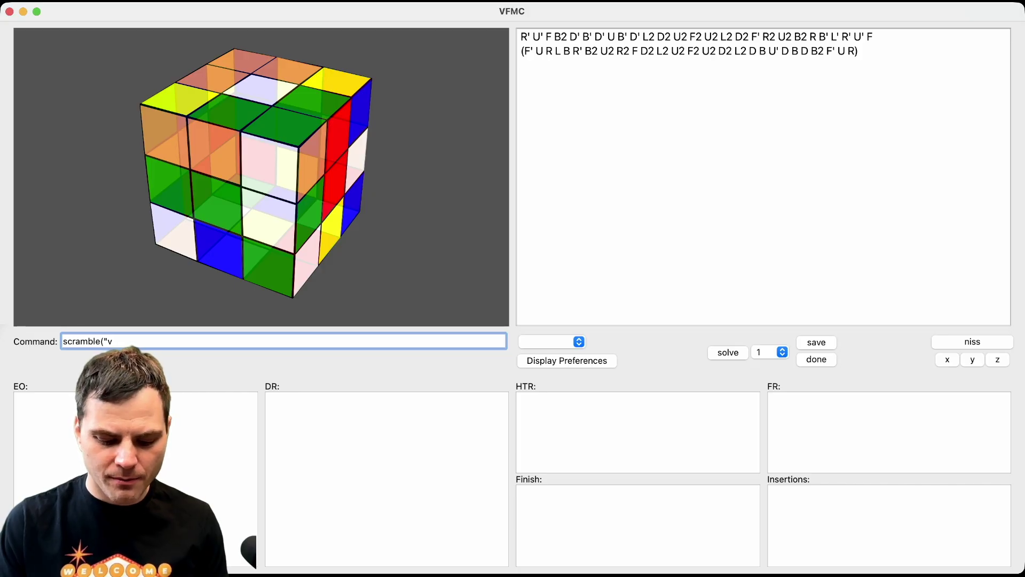
pyautogui.press('BackSpace')
pyautogui.write("R' U' F L B R' U2 R D2 R B2 D2 R B2 D' F2 D' B' U R' B' D' F2 R' U' F")
pyautogui.write('")')
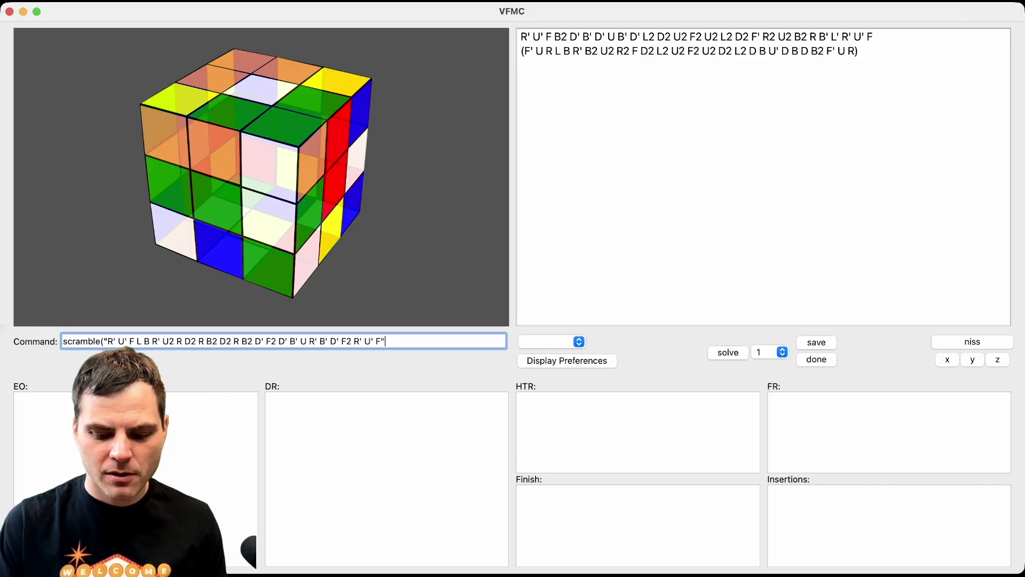
pyautogui.press('Return')
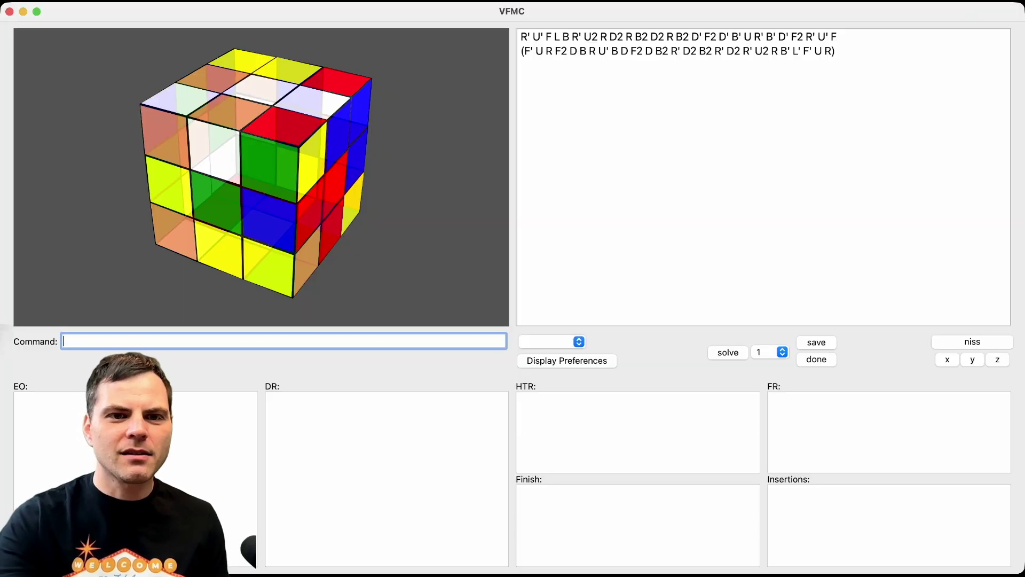
# Step: Set the current solving step to eofb with the command line
pyautogui.moveTo(262, 176); pyautogui.dragTo(291, 156)
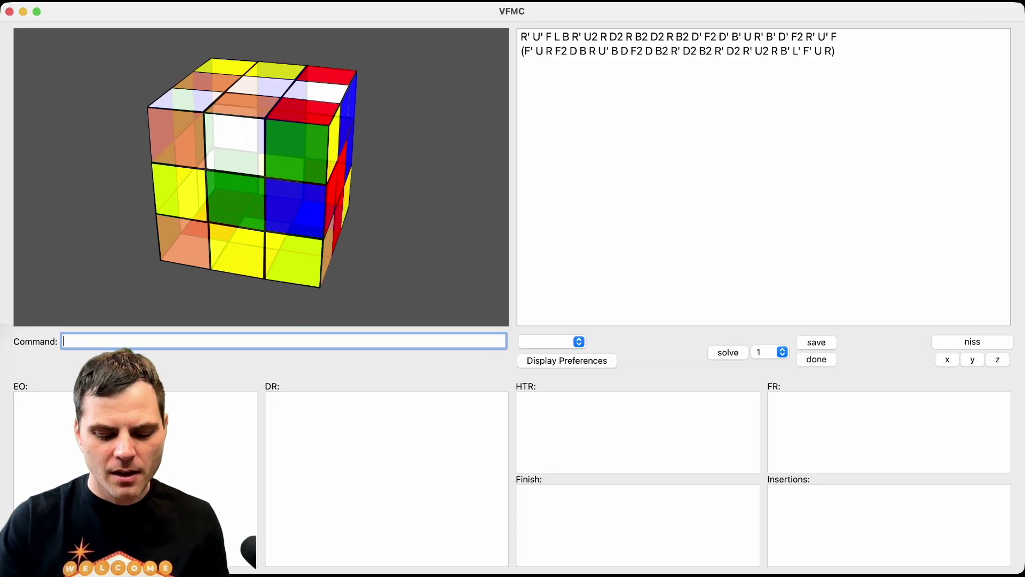
pyautogui.write('eofb')
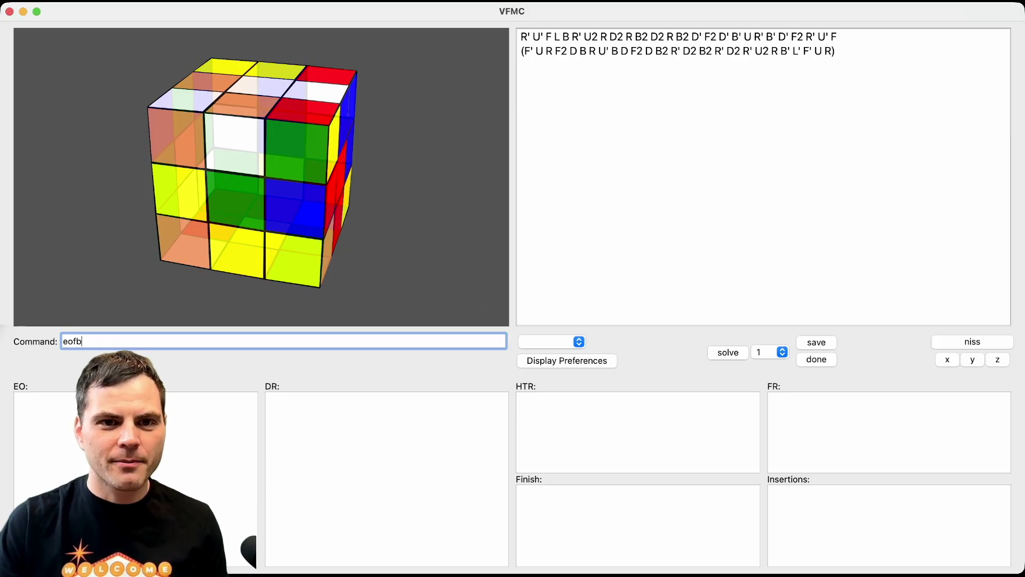
pyautogui.press('Return')
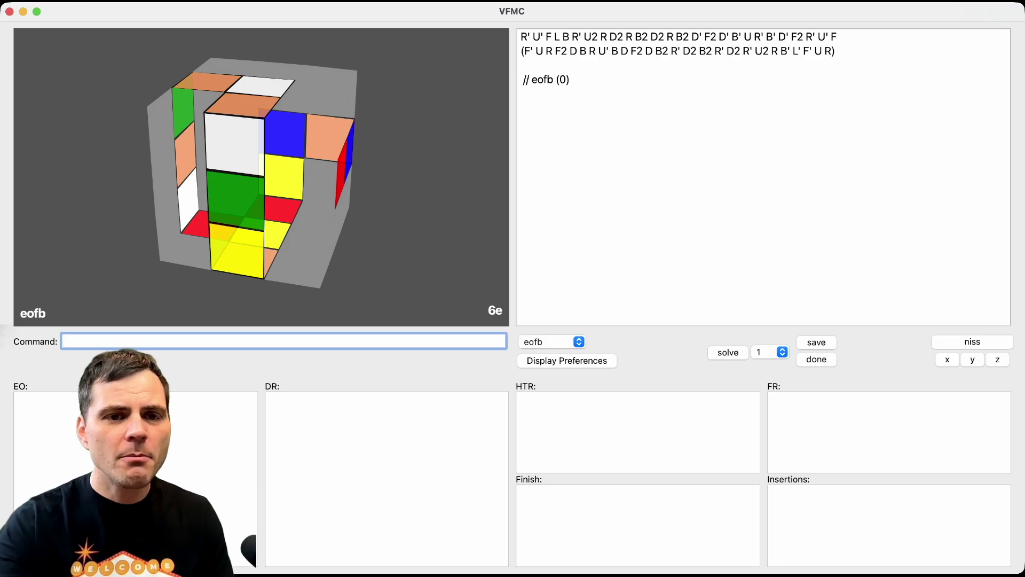
# Step: Apply the moves L B' R2 F as the eofb solution and save it to the EO list
pyautogui.moveTo(256, 176); pyautogui.dragTo(270, 173)
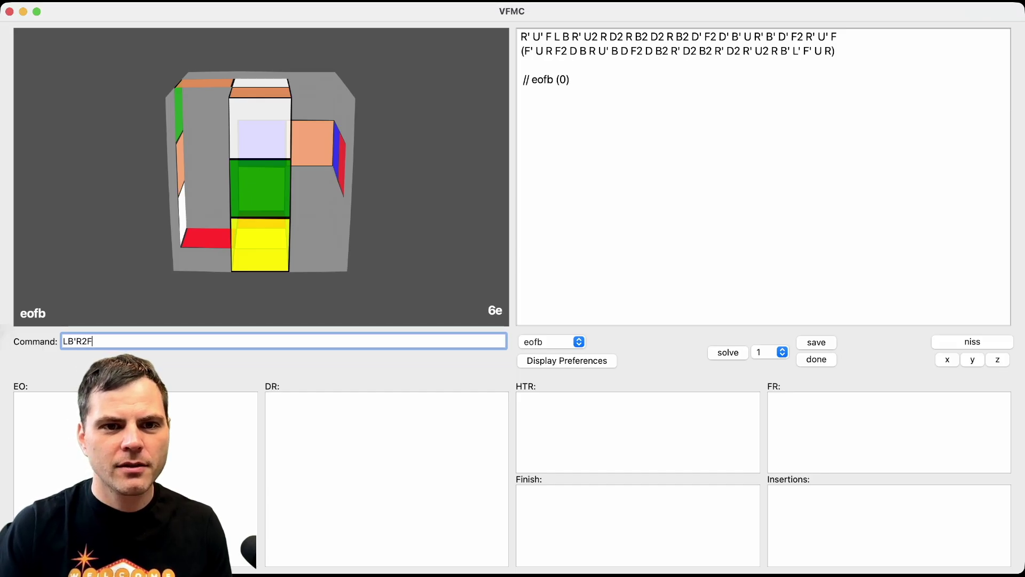
pyautogui.press('Return')
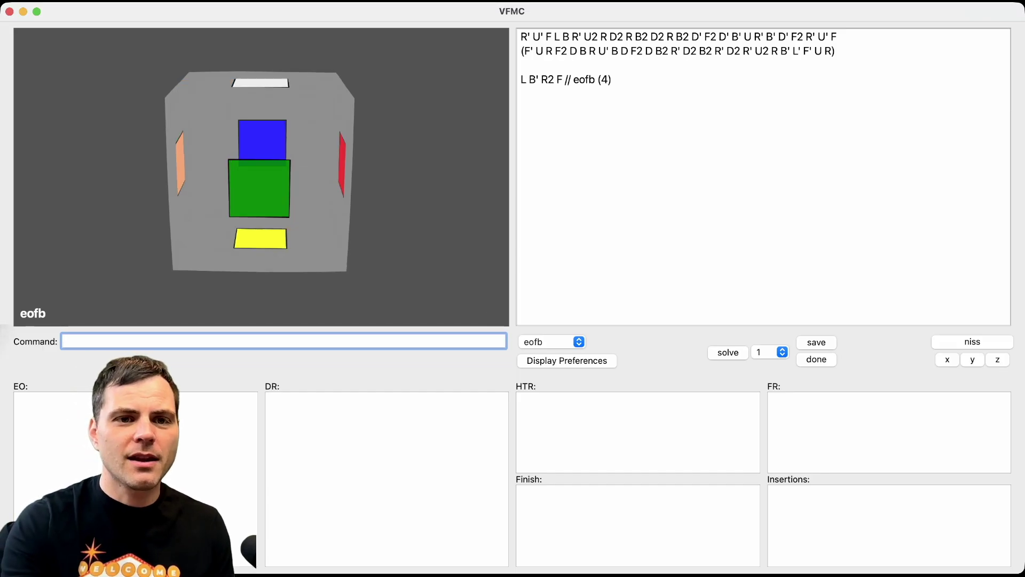
pyautogui.write('save')
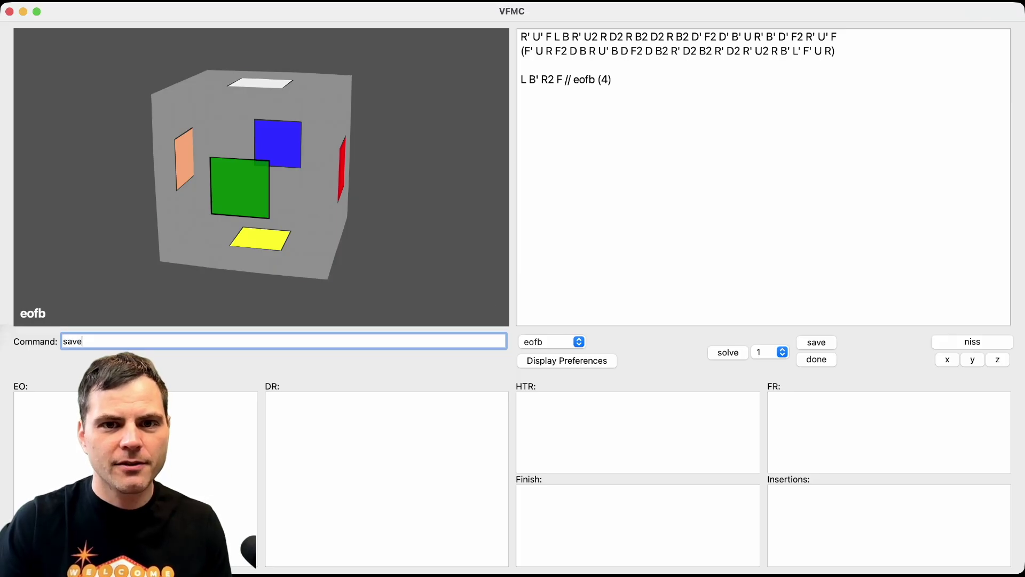
pyautogui.press('Return')
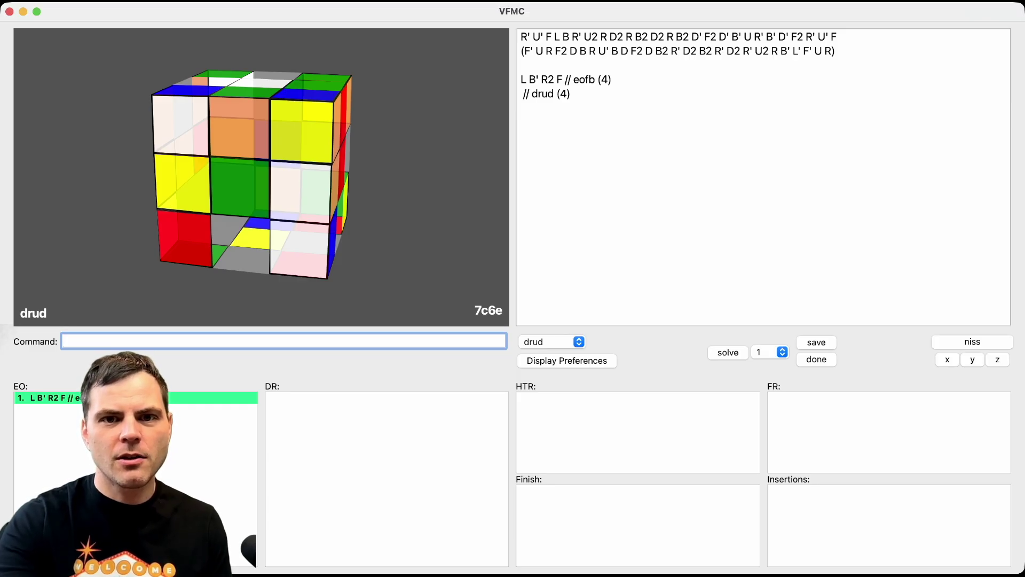
# Step: Replace the saved eofb moves in the solution text with L' B' R2 F
pyautogui.press('BackSpace')
pyautogui.moveTo(562, 79); pyautogui.dragTo(519, 79)
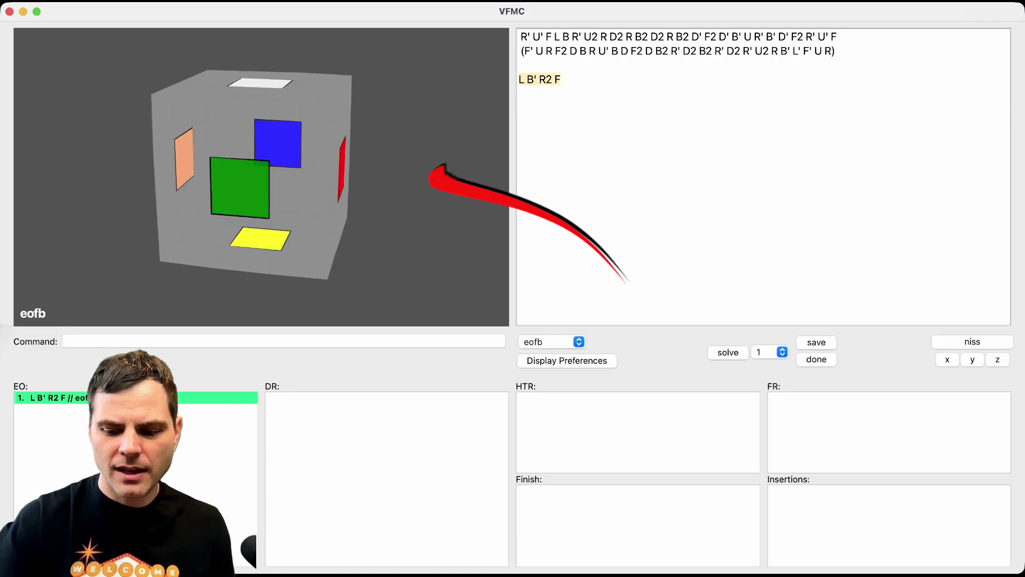
pyautogui.press('BackSpace')
pyautogui.write("L'")
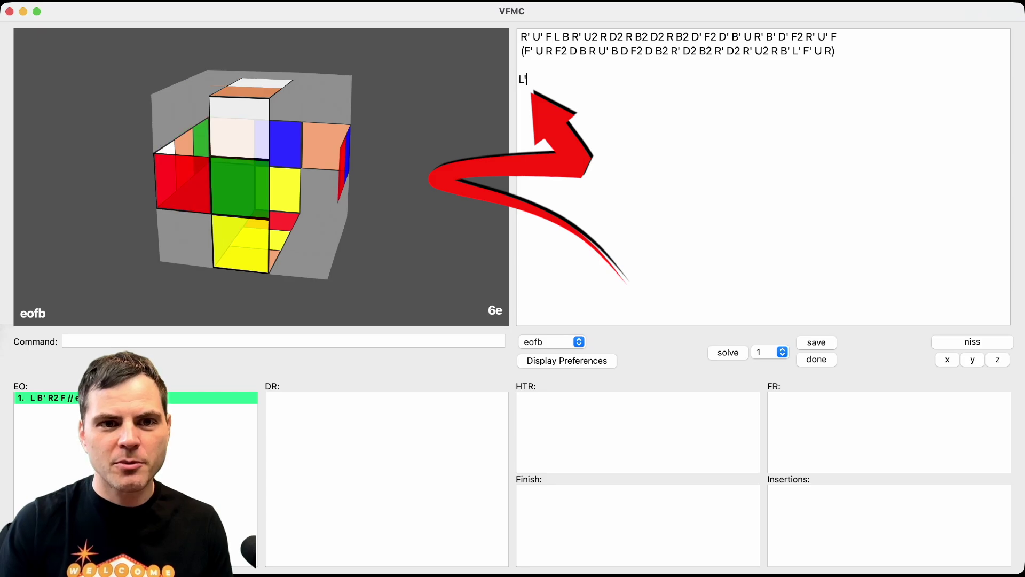
pyautogui.write('B')
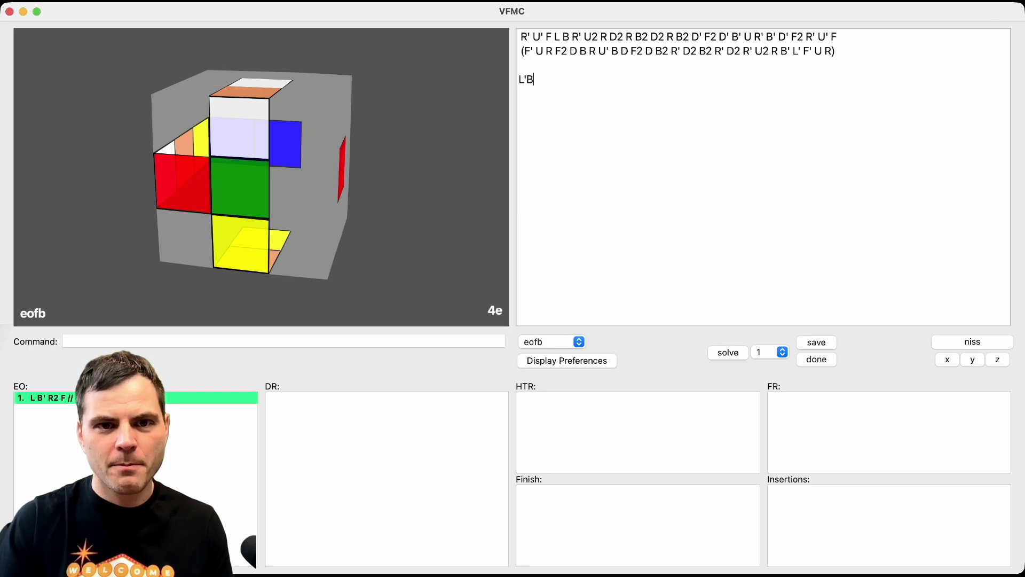
pyautogui.write("'")
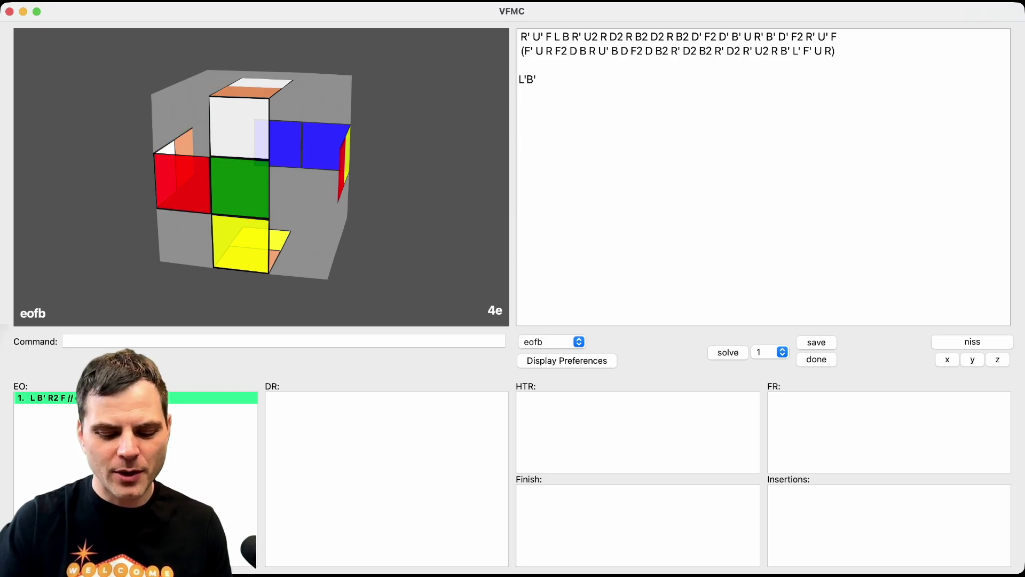
pyautogui.write('r2')
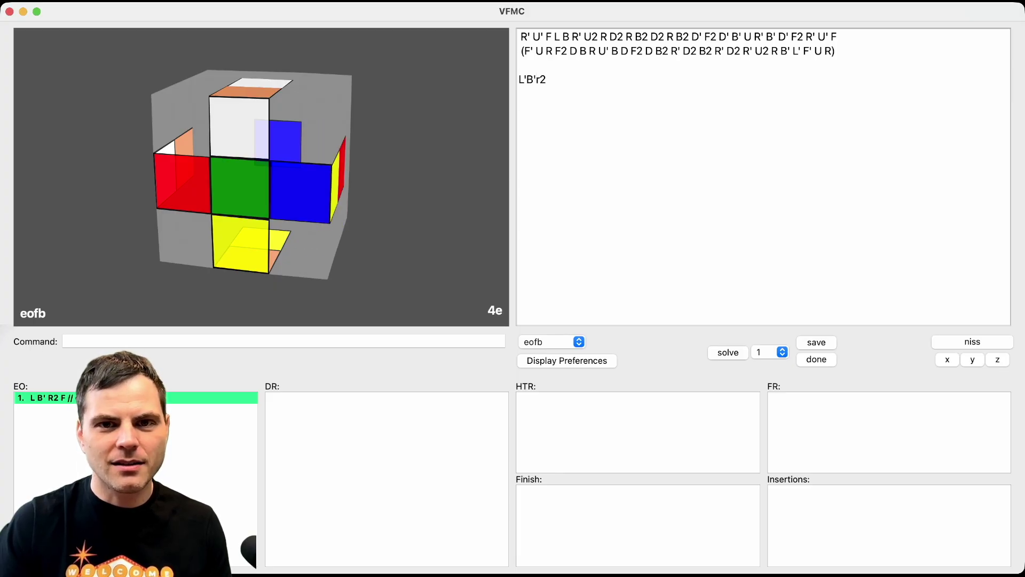
pyautogui.write('f')
pyautogui.press('Return')
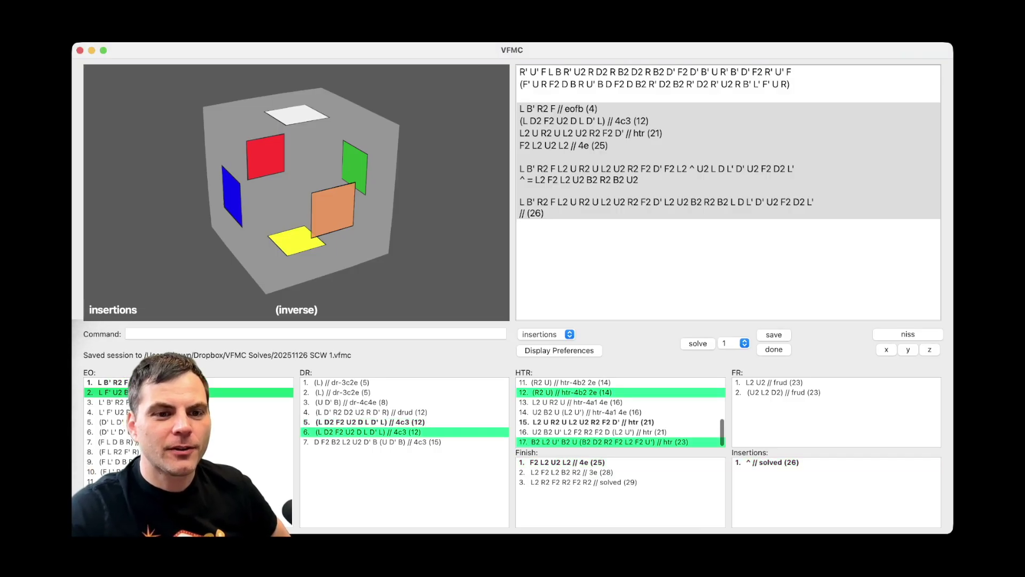
# Step: Load the first saved EO, L B' R2 F, and generate five drud solutions for it
pyautogui.click(161, 382)
pyautogui.doubleClick(182, 382)
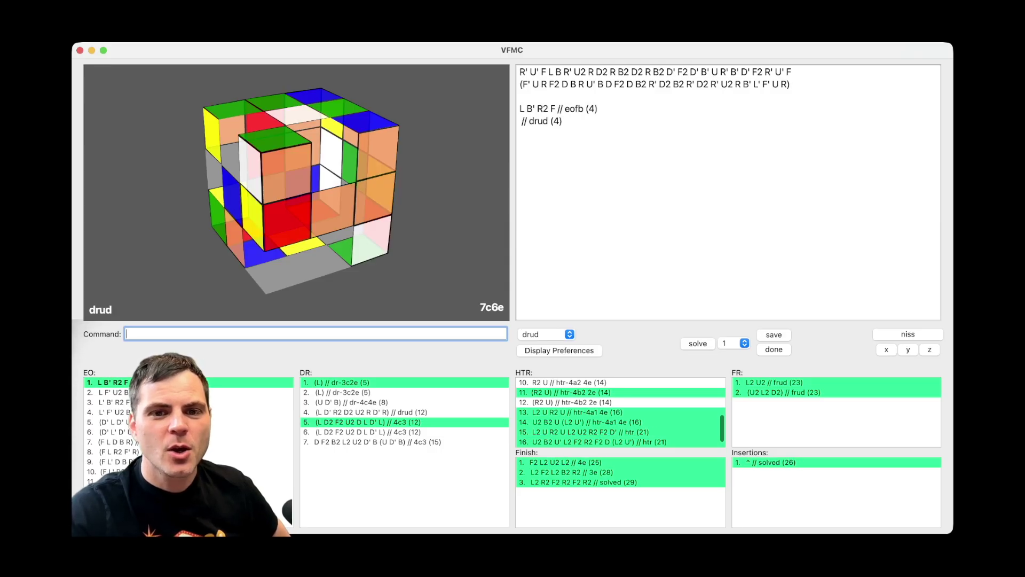
pyautogui.click(734, 343)
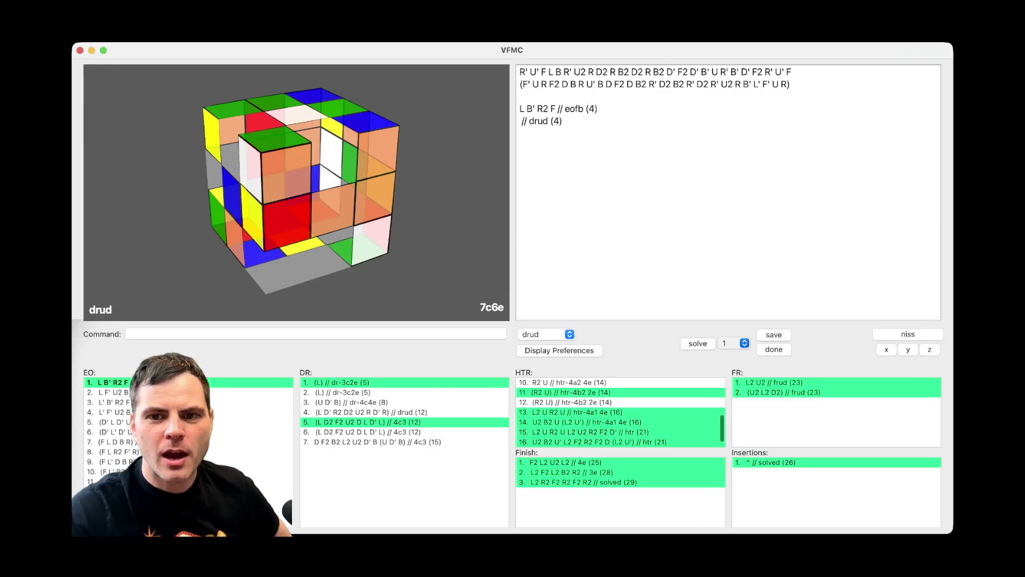
pyautogui.click(731, 355)
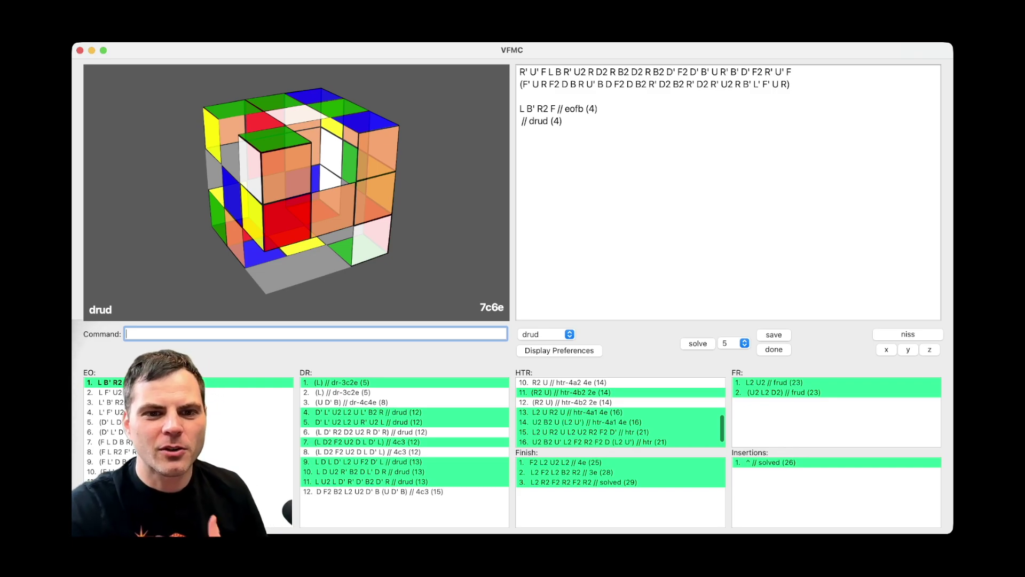
# Step: Load the saved insertion solution, return to its DR (L D2 F2 U2 D L D' L), and generate two HTR solutions
pyautogui.doubleClick(772, 463)
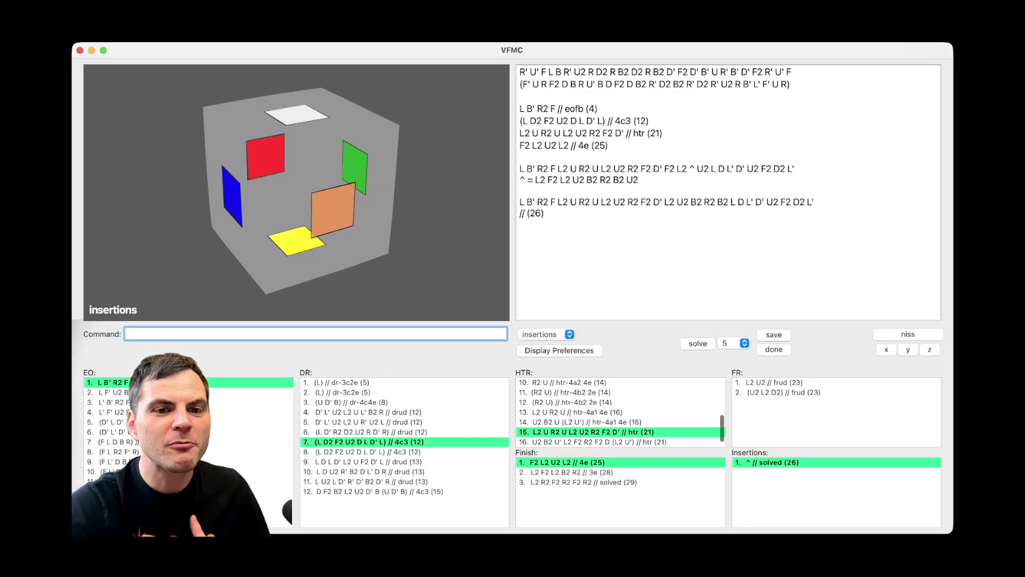
pyautogui.click(368, 443)
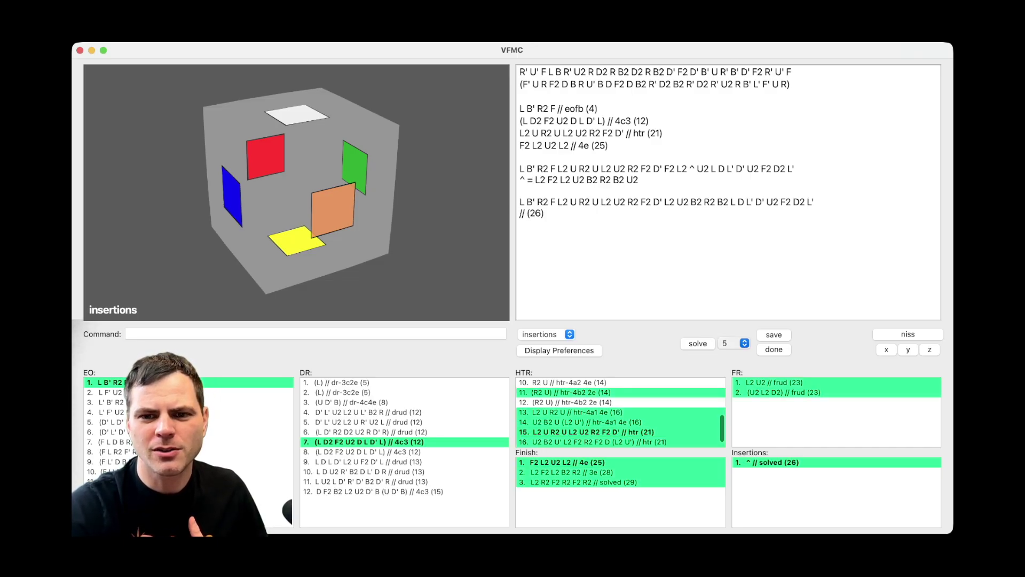
pyautogui.click(733, 343)
pyautogui.doubleClick(369, 442)
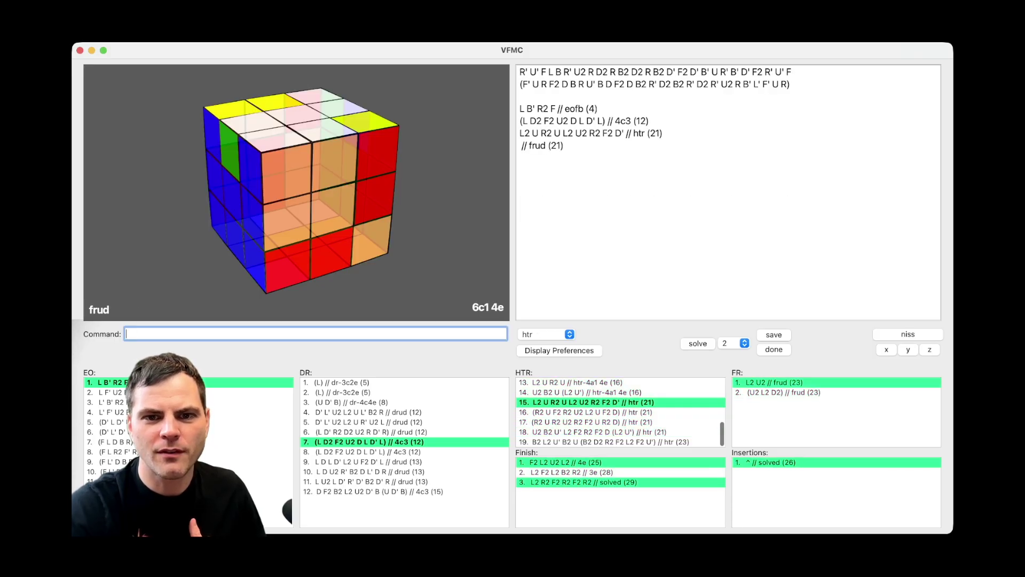
# Step: Switch the step after the L2 U R2 U L2 U2 R2 F2 D' HTR to finish, return to frud, and generate two frud solutions
pyautogui.click(547, 334)
pyautogui.click(544, 360)
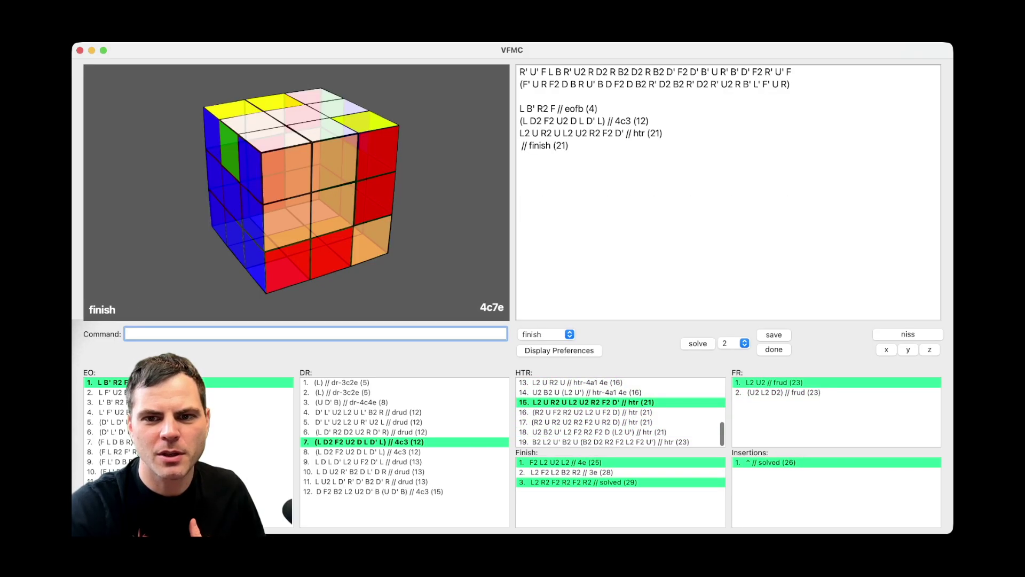
pyautogui.press('Tab')
pyautogui.press('Up')
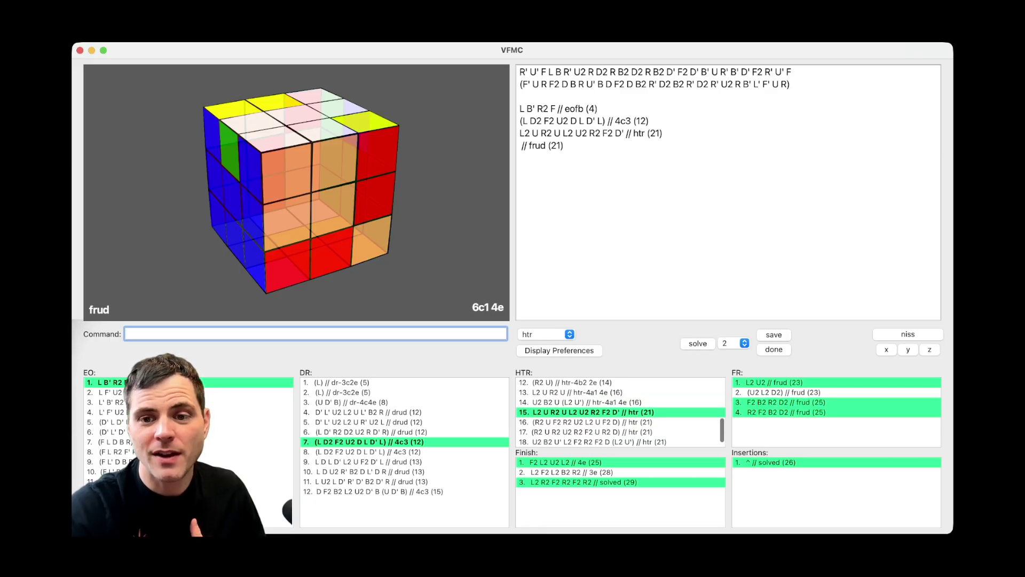
pyautogui.press('Down')
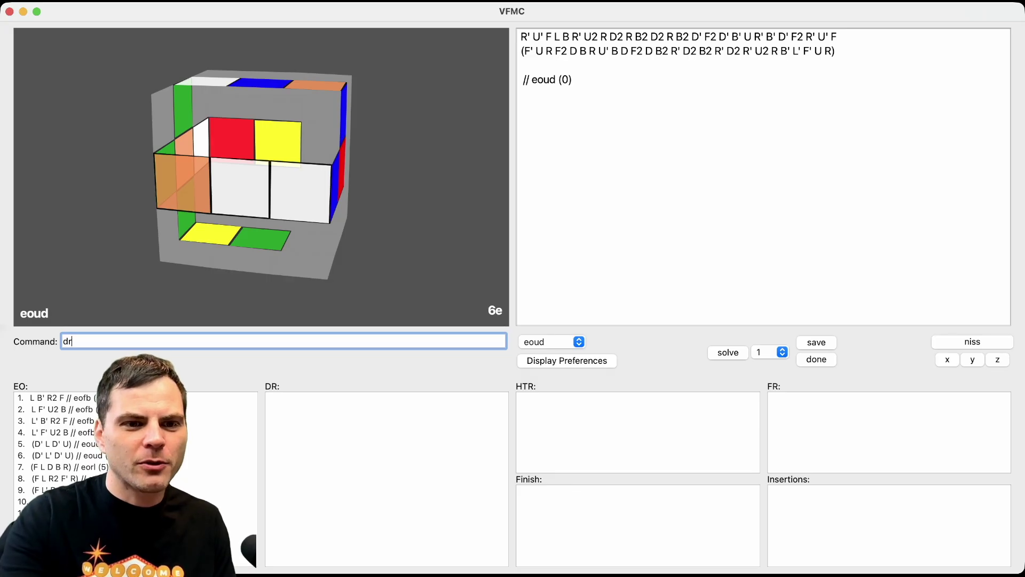
# Step: Load the saved EO L B' R2 F and switch its next step to drrl and back to drud
pyautogui.press('Return')
pyautogui.click(552, 342)
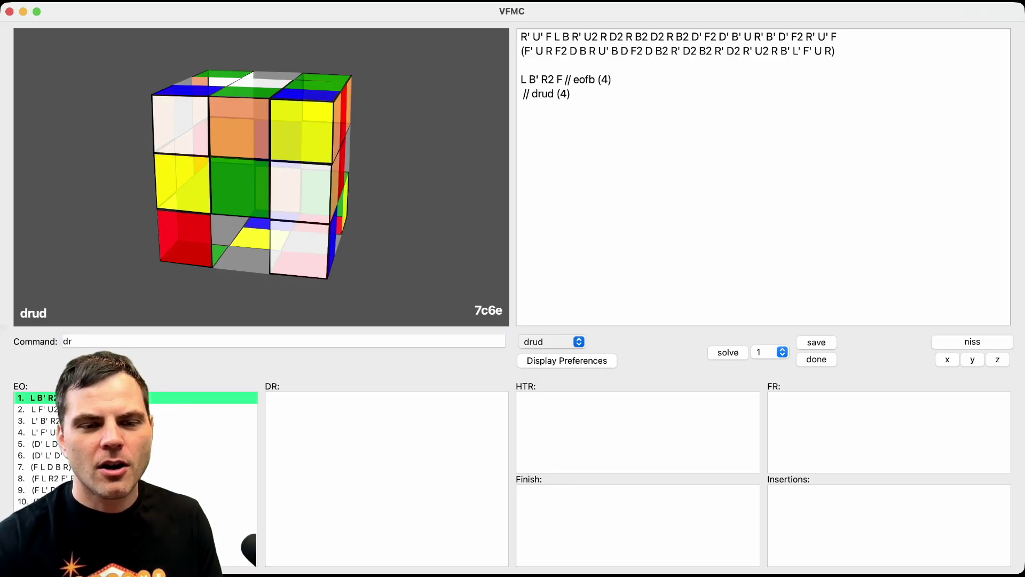
pyautogui.click(550, 354)
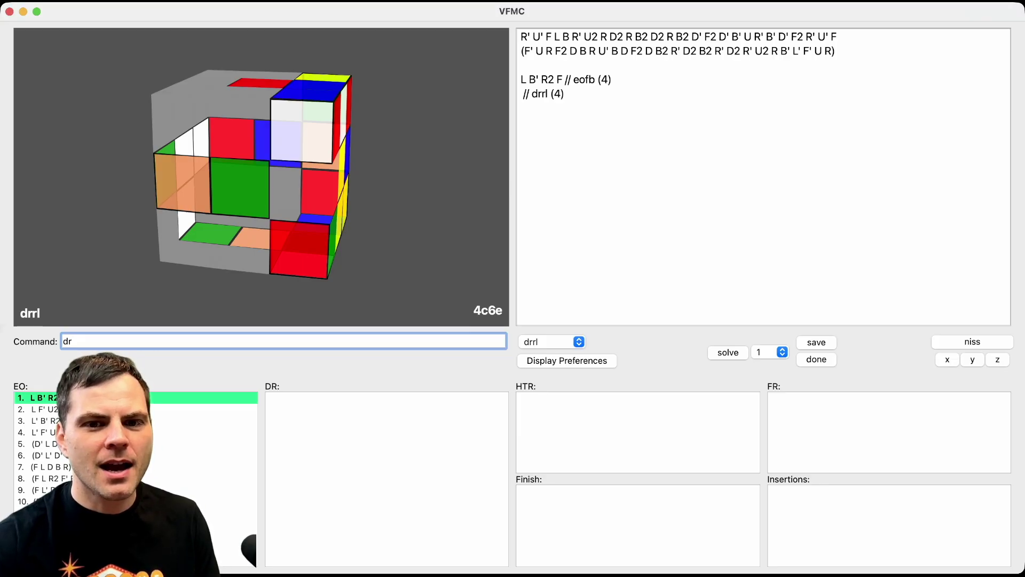
pyautogui.press('Tab')
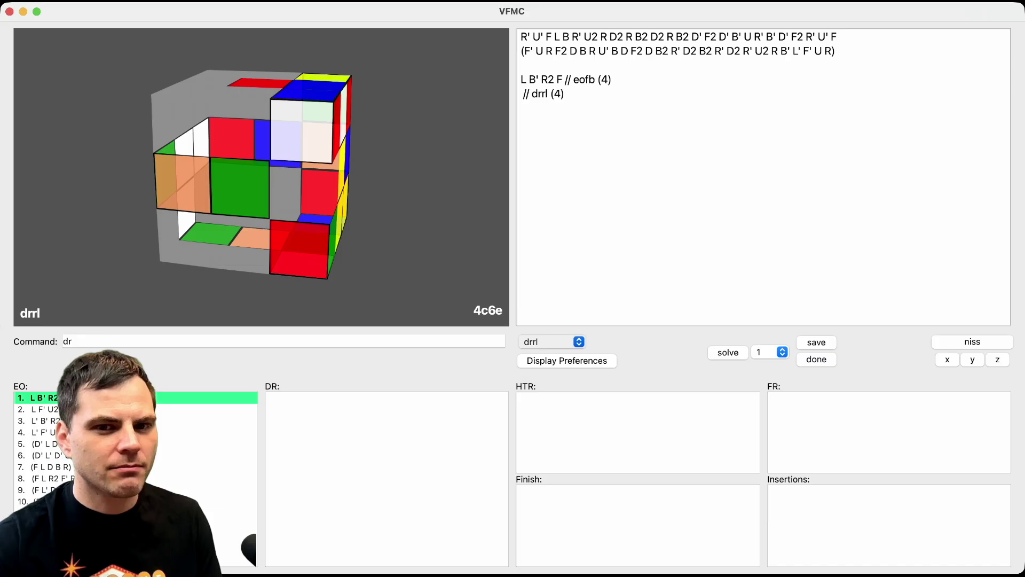
pyautogui.press('Up')
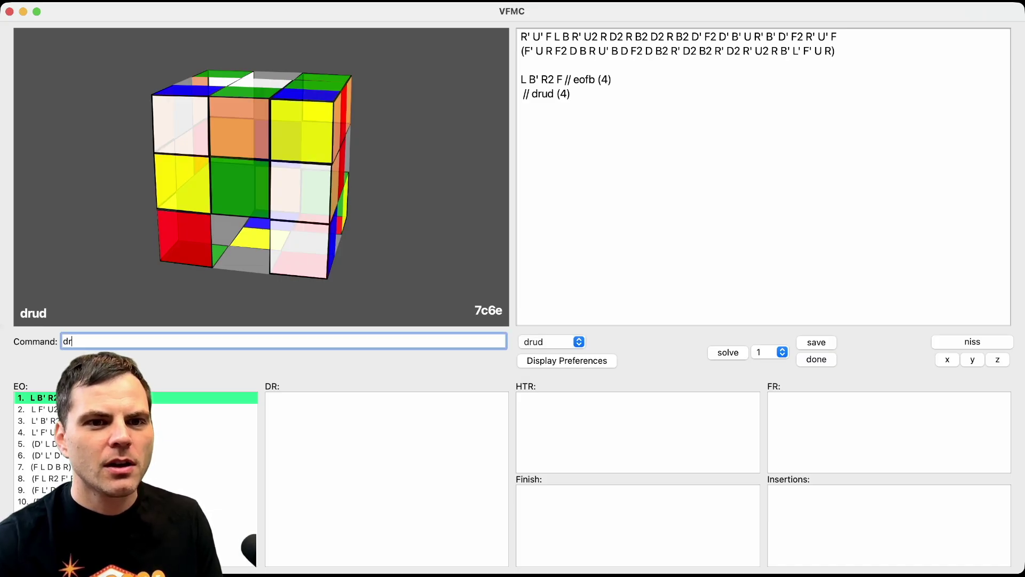
# Step: Enter the inverse move (L) as the drud step after the EO L B' R2 F and save it as a DR
pyautogui.moveTo(320, 182); pyautogui.dragTo(224, 183)
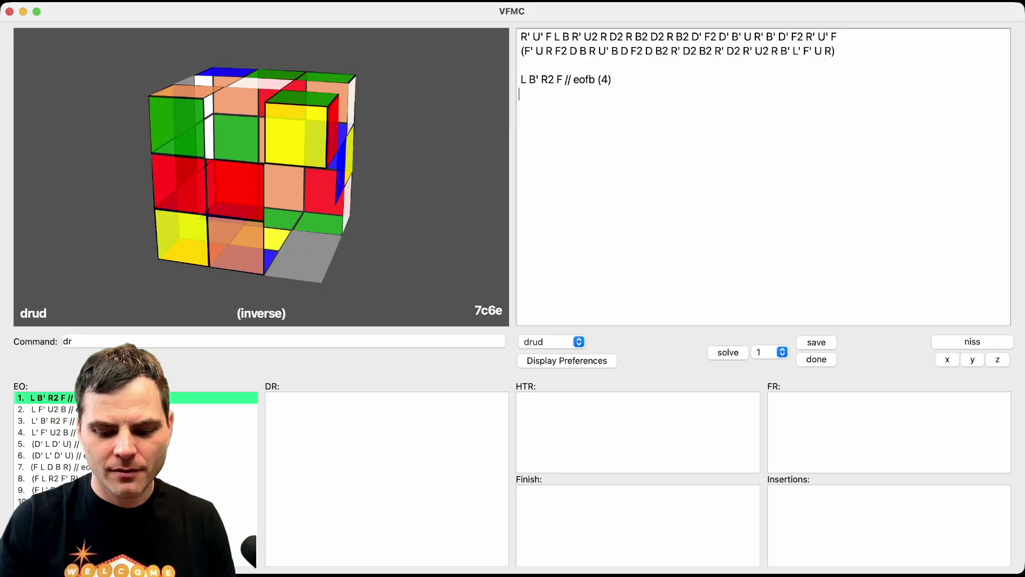
pyautogui.write('()')
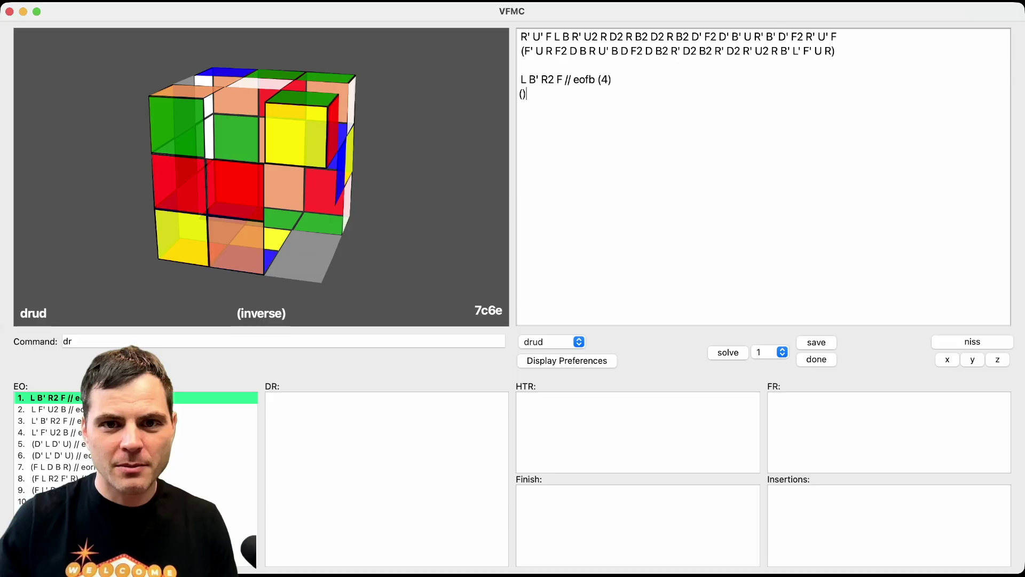
pyautogui.press('Left')
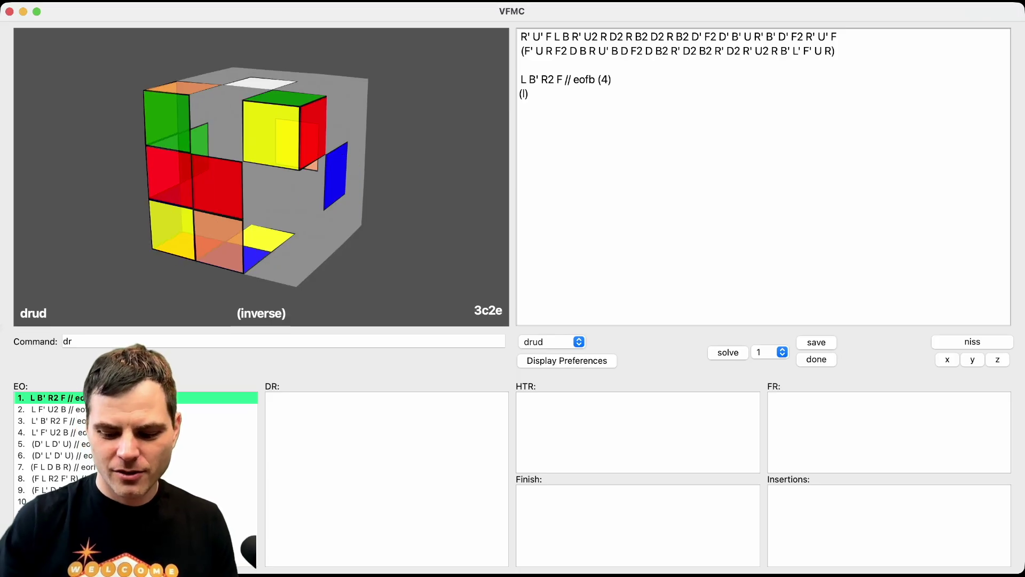
pyautogui.write('\\')
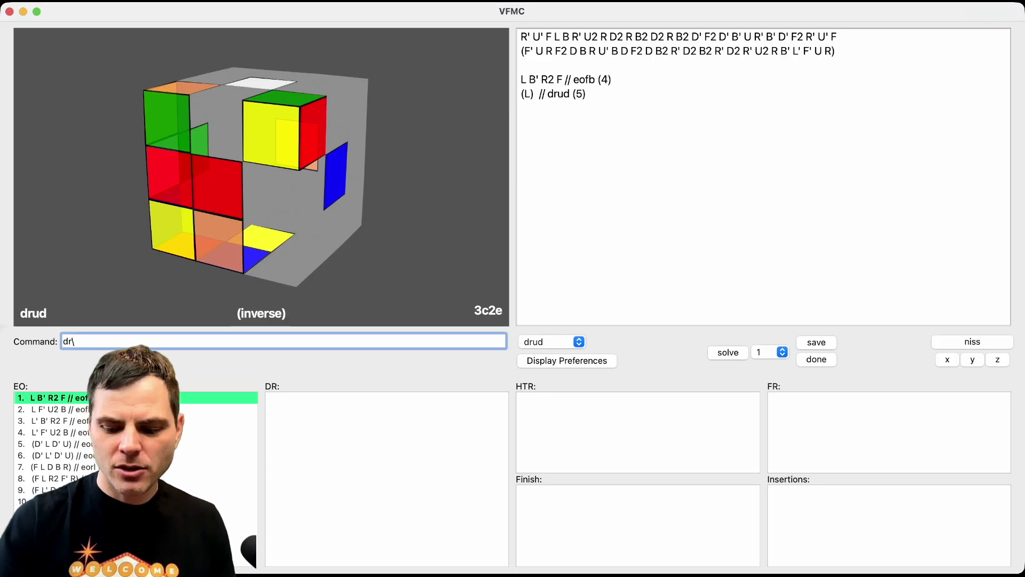
pyautogui.write('save')
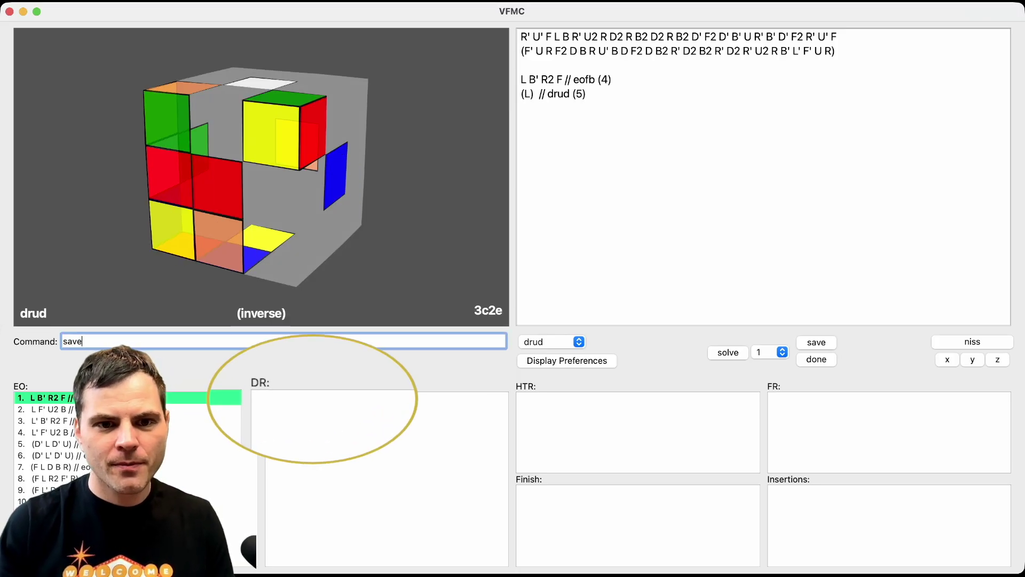
pyautogui.press('Return')
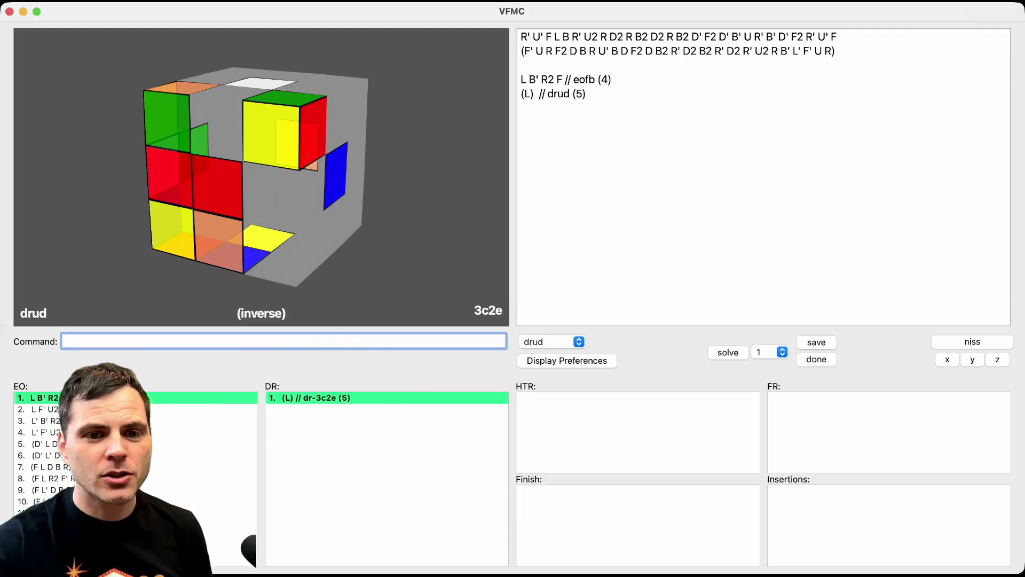
# Step: Change the comment of the inverse DR (L D2 F2 U2 D L D' L) to 4c3
pyautogui.moveTo(261, 177); pyautogui.dragTo(304, 177)
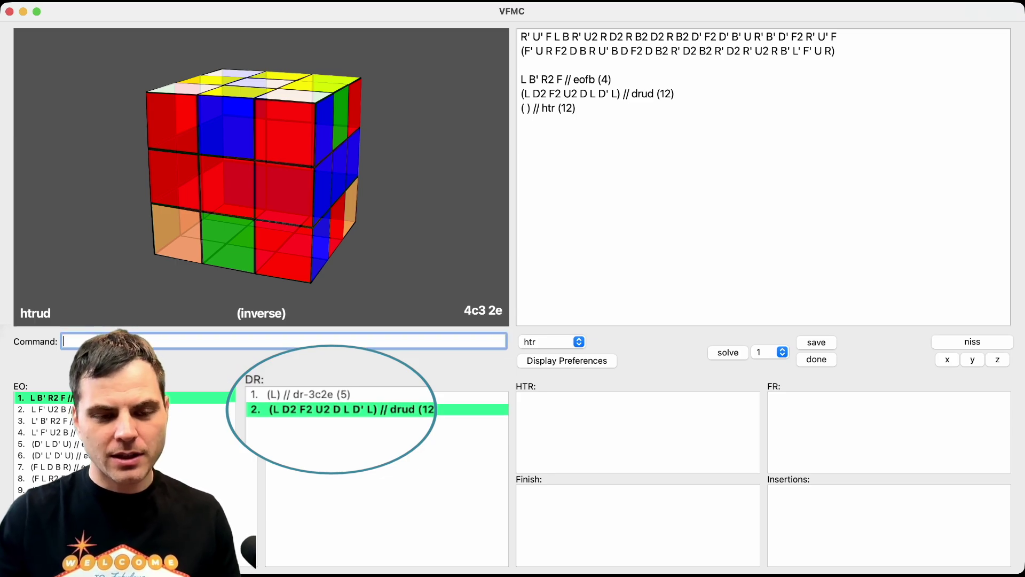
pyautogui.write('com')
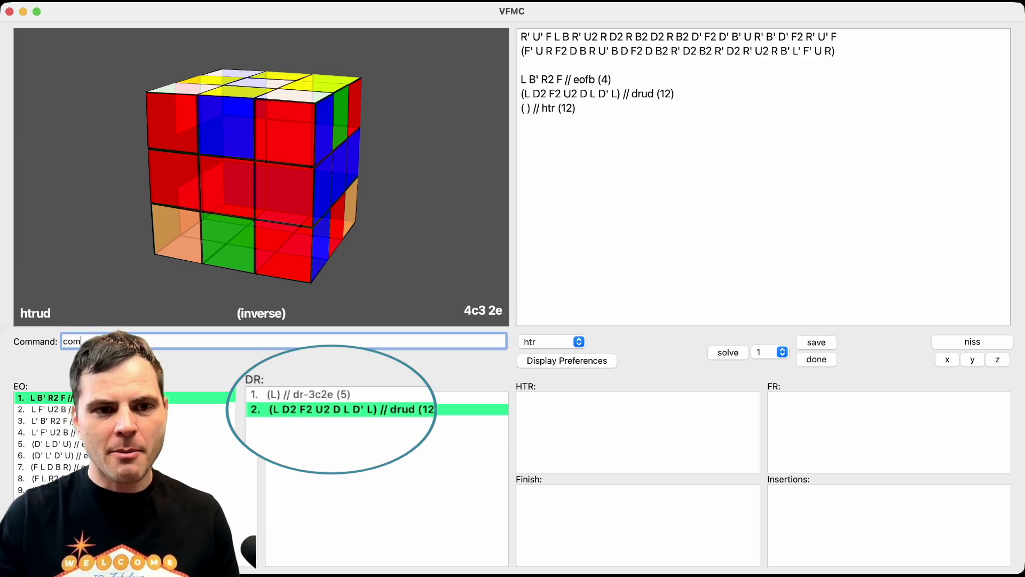
pyautogui.write('p')
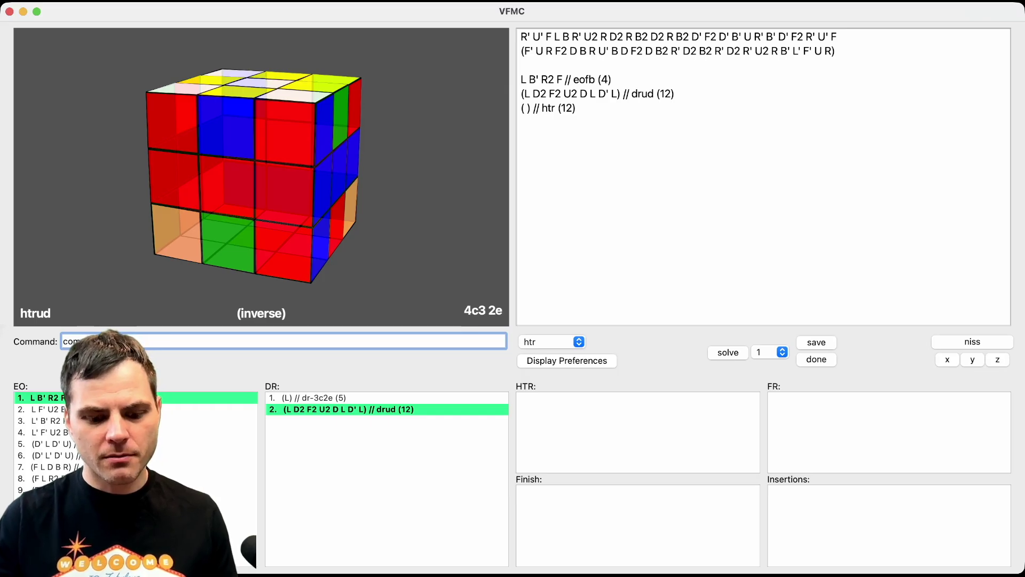
pyautogui.press('Return')
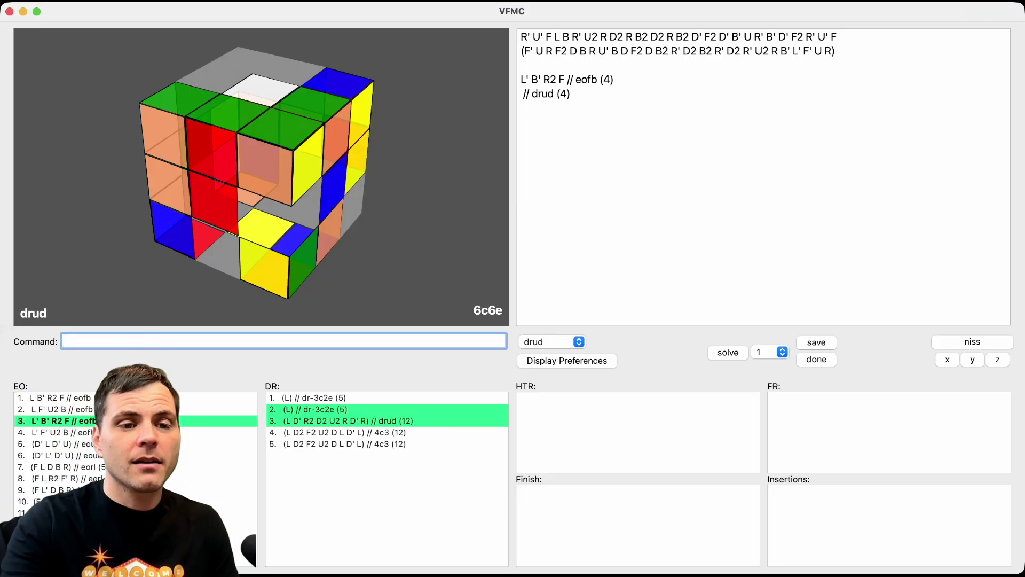
# Step: Compare the DRs linked to the saved EOs L B' R2 F and L' B' R2 F, and open the second saved (L) DR
pyautogui.click(133, 409)
pyautogui.click(133, 398)
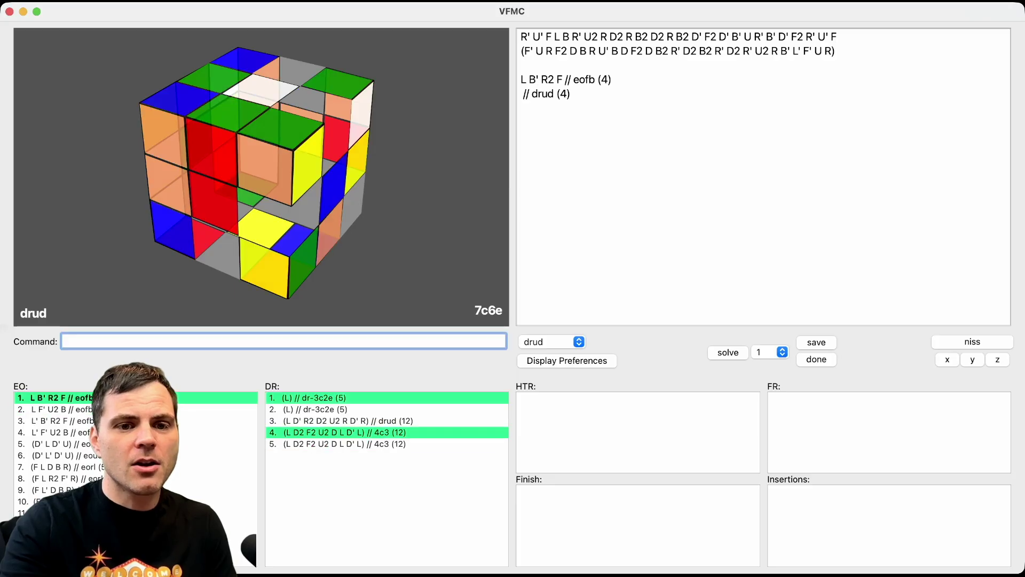
pyautogui.click(133, 421)
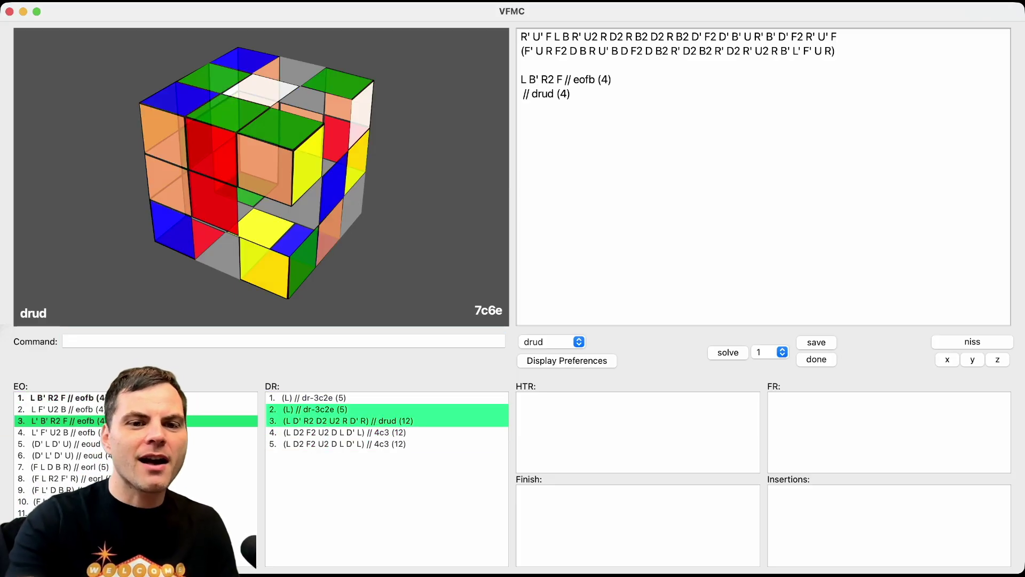
pyautogui.doubleClick(318, 409)
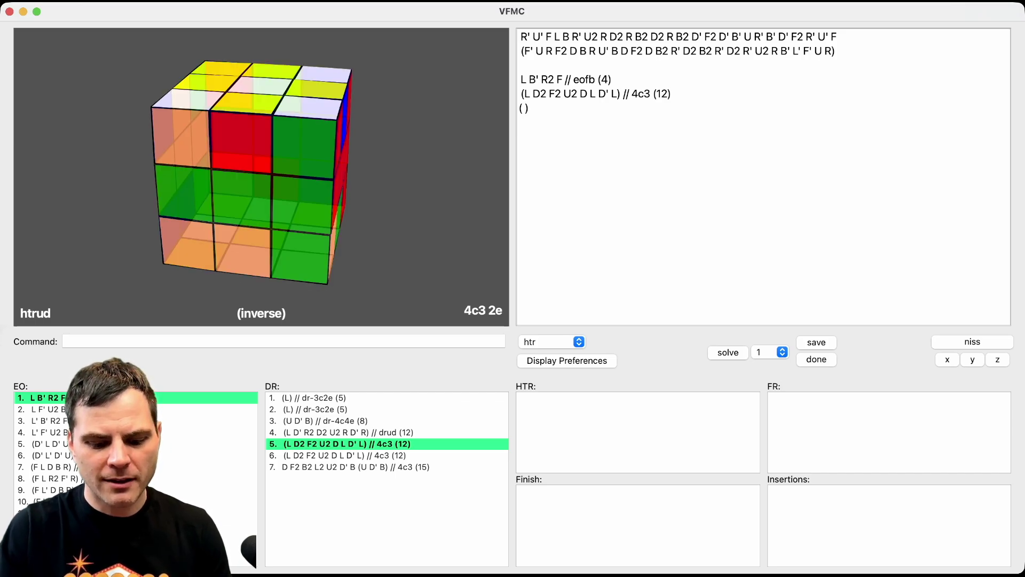
# Step: Try R2 U as inverse HTR moves after the (L D2 F2 U2 D L D' L) DR and replace them with L2 U
pyautogui.write('r2u')
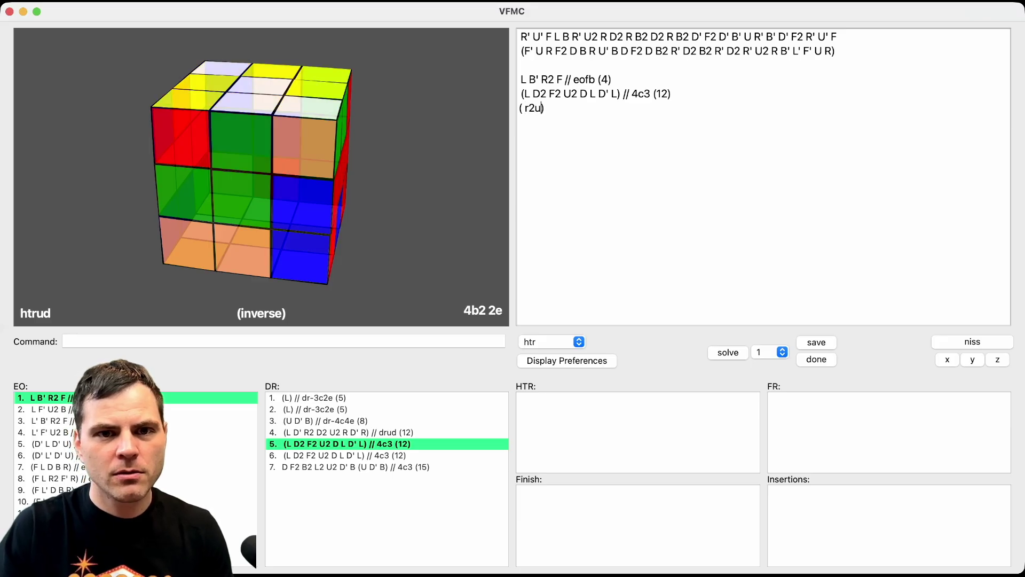
pyautogui.press('BackSpace')
pyautogui.press('BackSpace')
pyautogui.press('BackSpace')
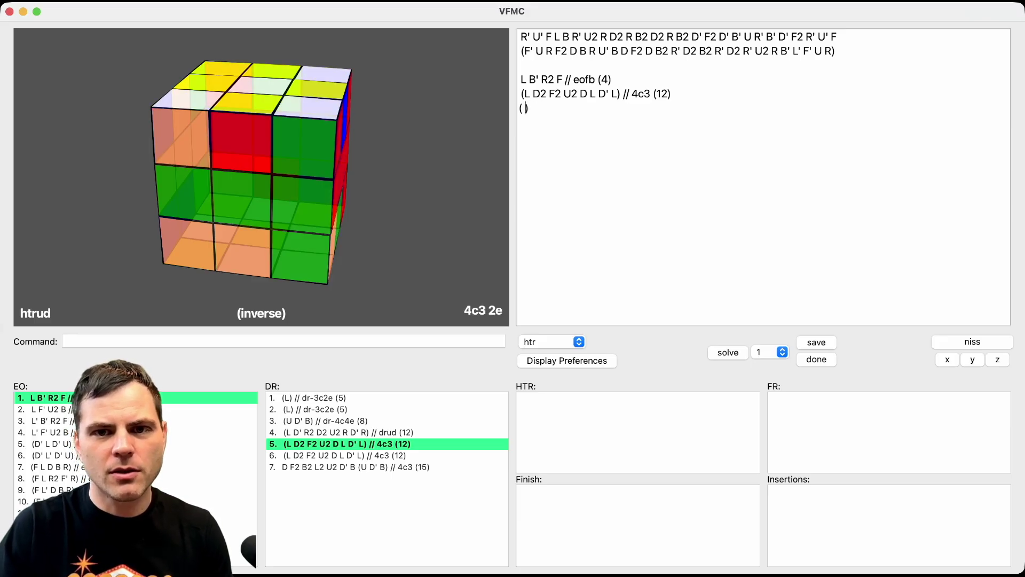
pyautogui.write('l2u')
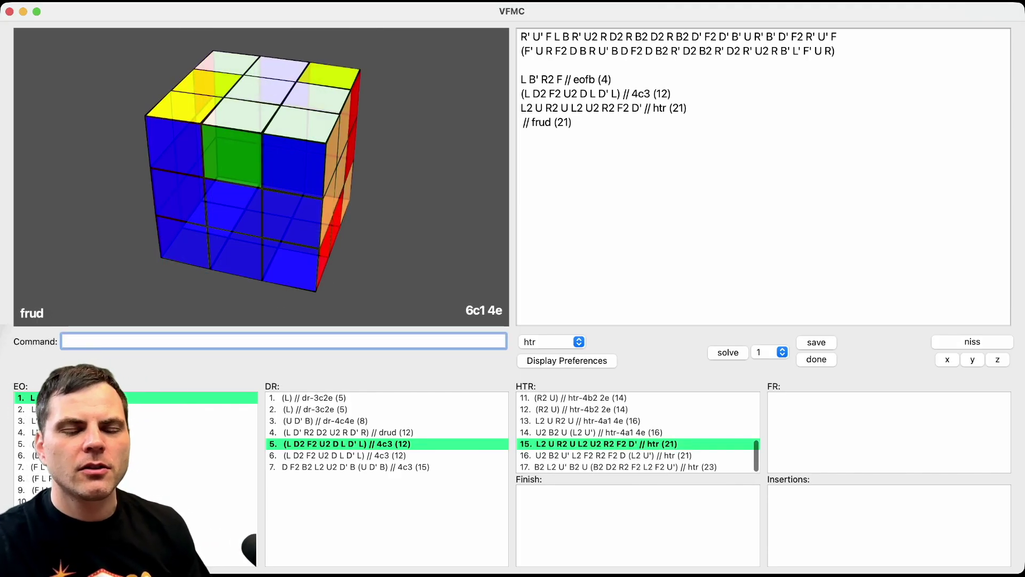
# Step: Try F2 D2 R2 D2 as the frud moves after the HTR and inspect the cube's hidden faces
pyautogui.moveTo(288, 203); pyautogui.dragTo(238, 101)
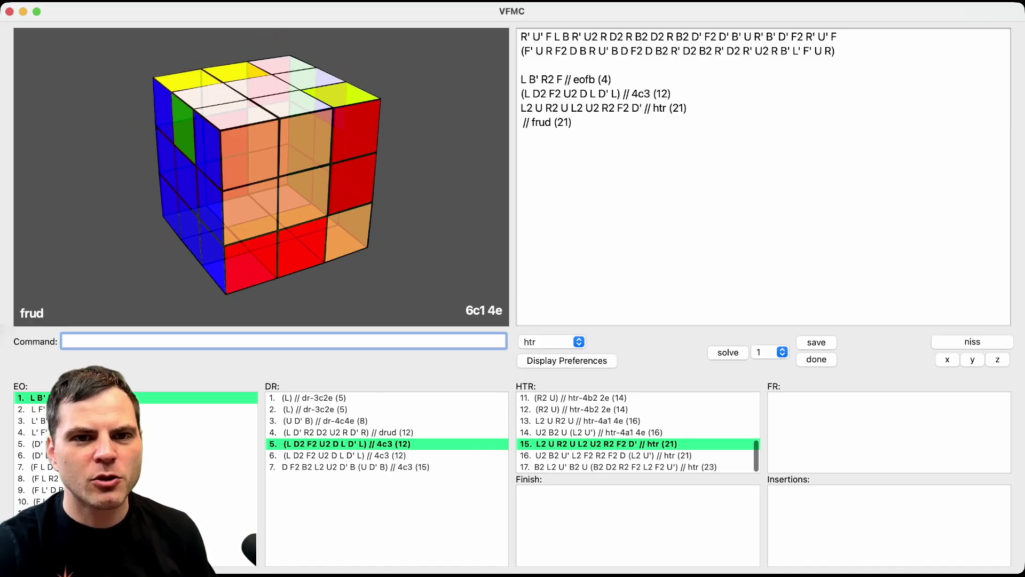
pyautogui.click(521, 122)
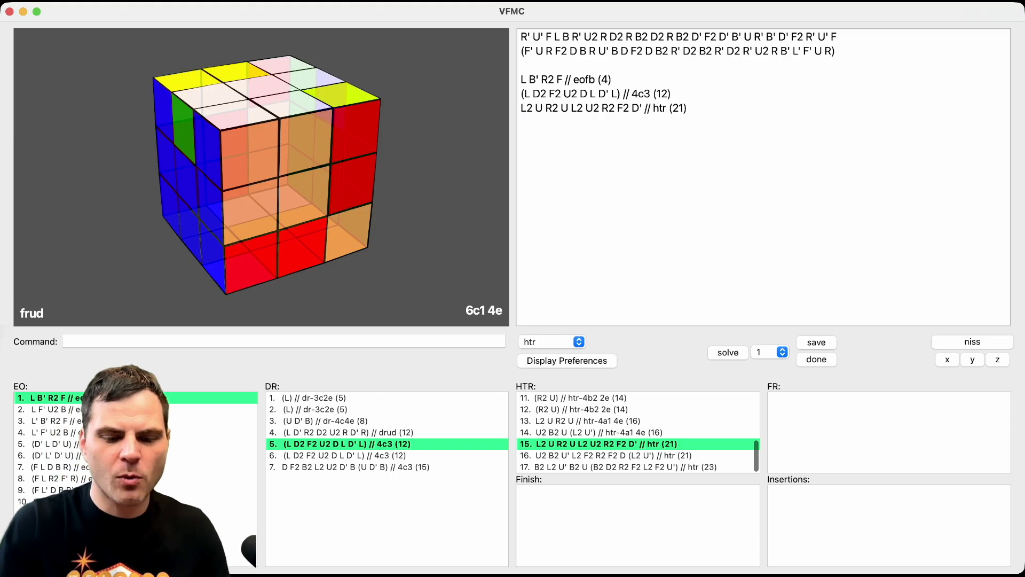
pyautogui.write('f2')
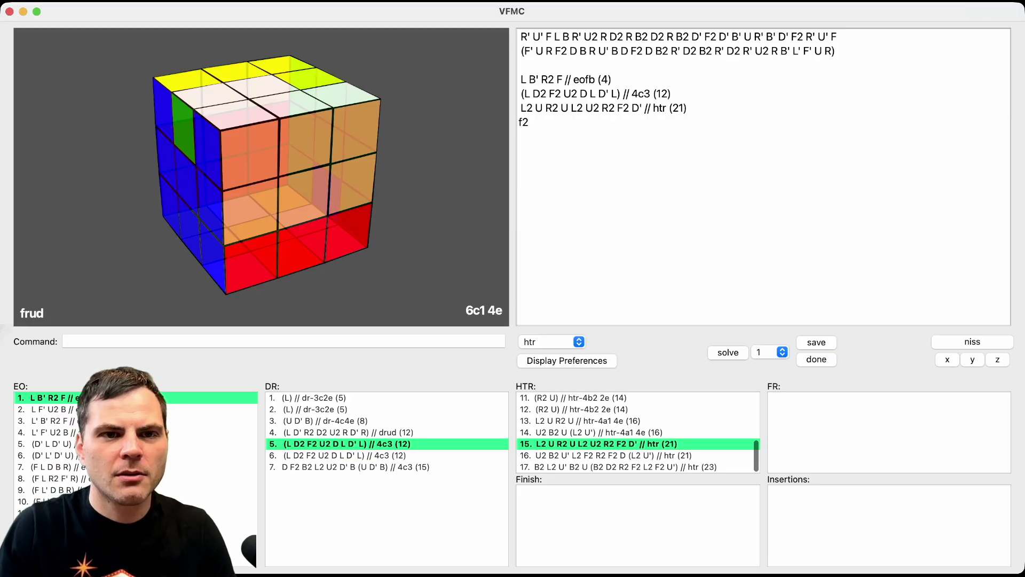
pyautogui.write('d2r2')
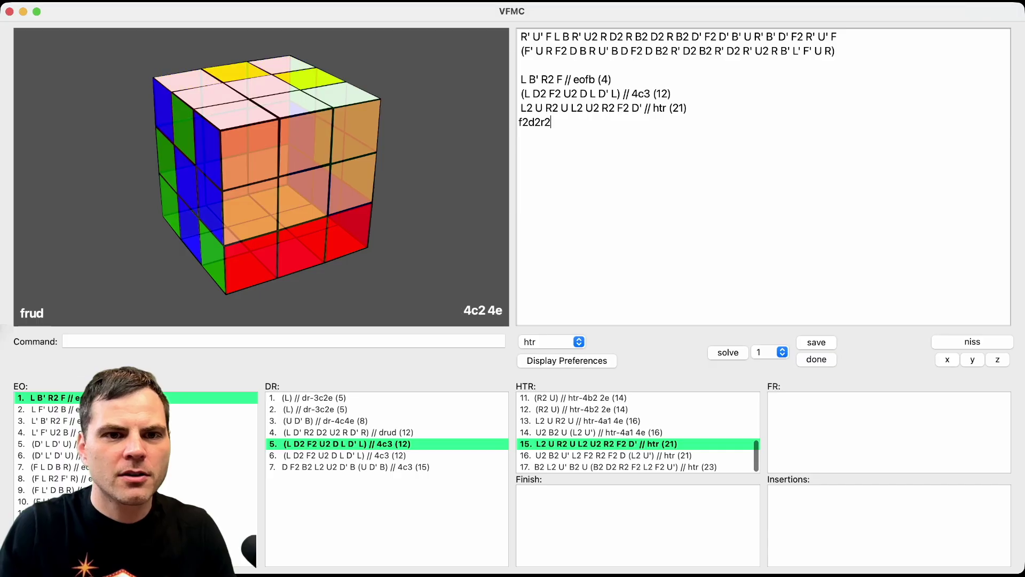
pyautogui.write('d2')
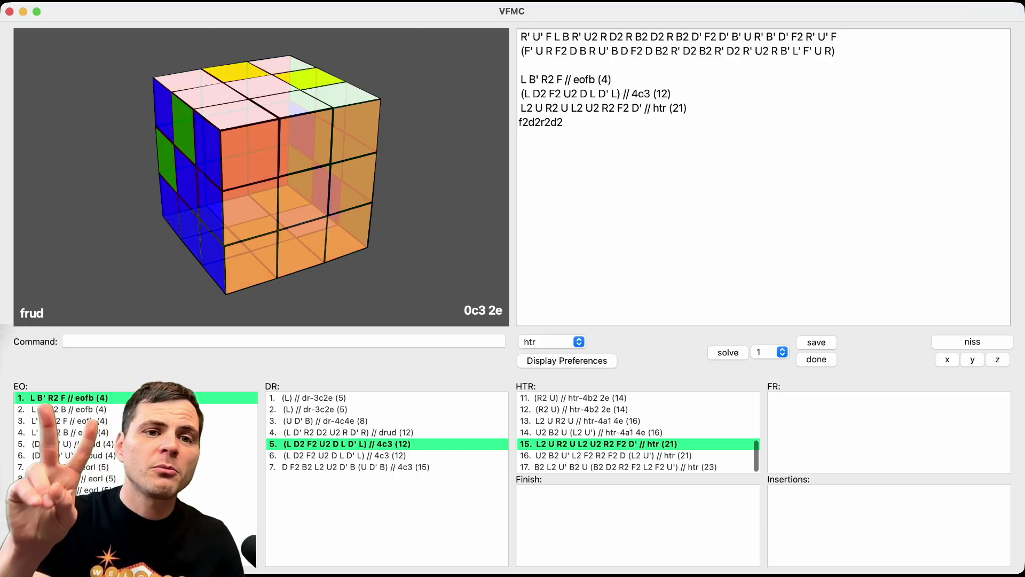
pyautogui.press('alt')
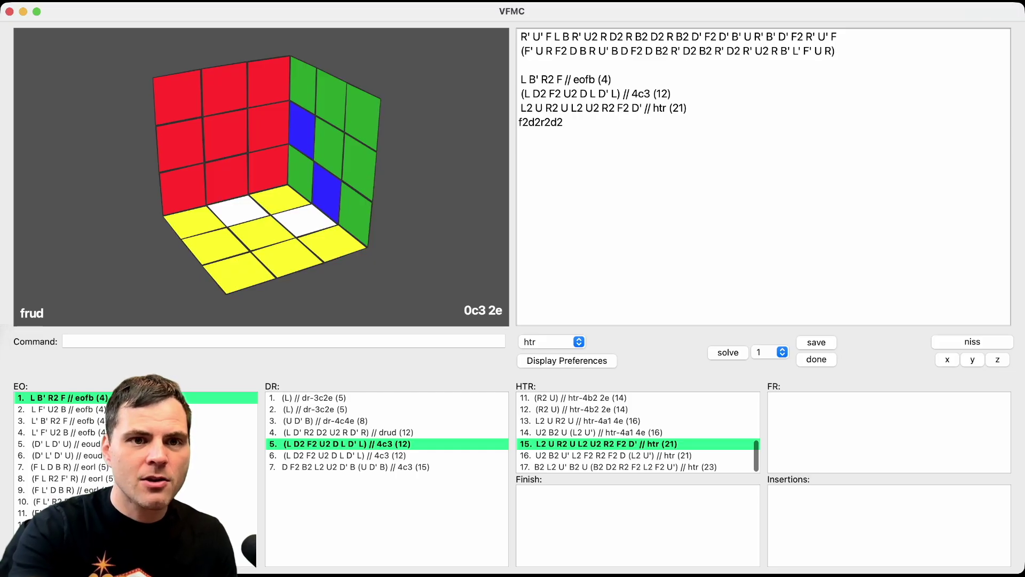
pyautogui.press('alt')
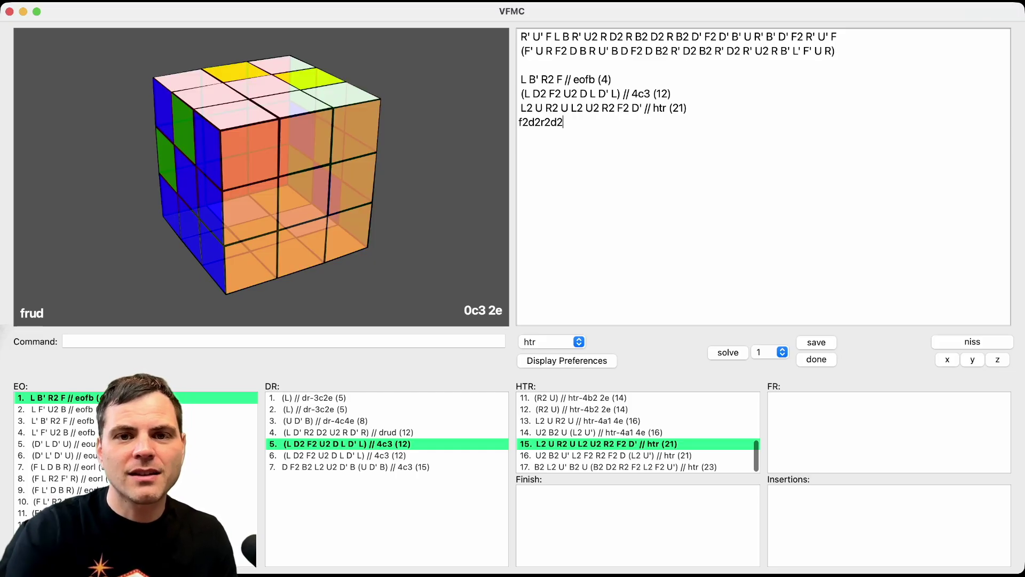
# Step: Remove the trial moves F2 D2 R2 D2 from the line after the HTR
pyautogui.press('BackSpace')
pyautogui.press('BackSpace')
pyautogui.press('BackSpace')
pyautogui.press('BackSpace')
pyautogui.press('BackSpace')
pyautogui.press('BackSpace')
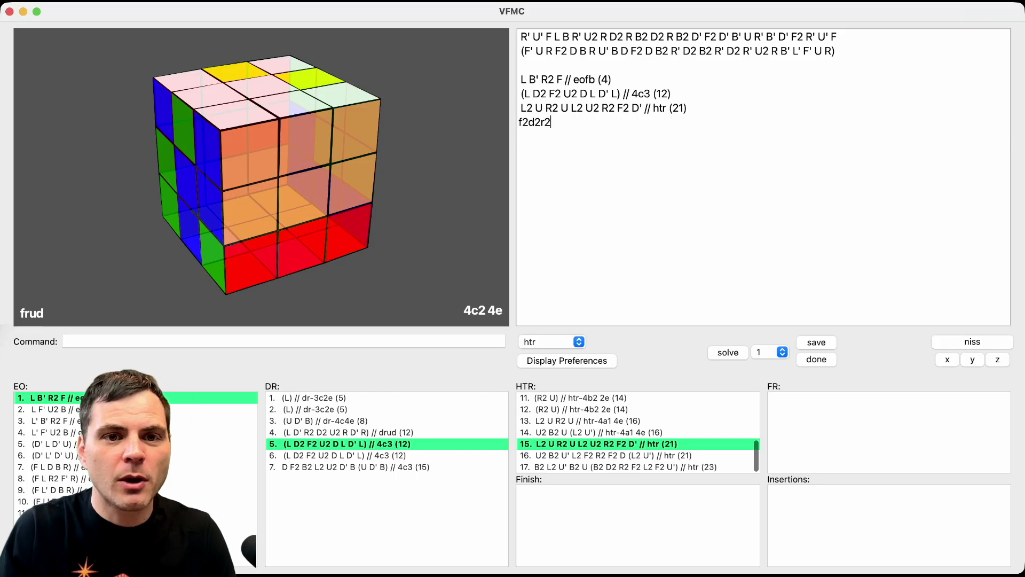
pyautogui.press('BackSpace')
pyautogui.press('BackSpace')
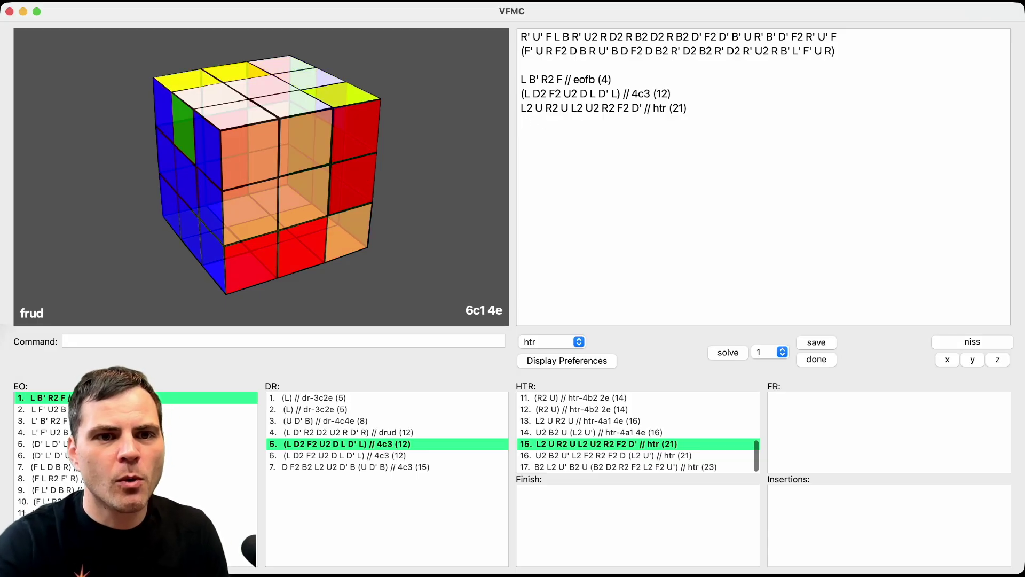
# Step: Examine the cube after the HTR by alternating between the transparent view and the back-face view
pyautogui.press('alt')
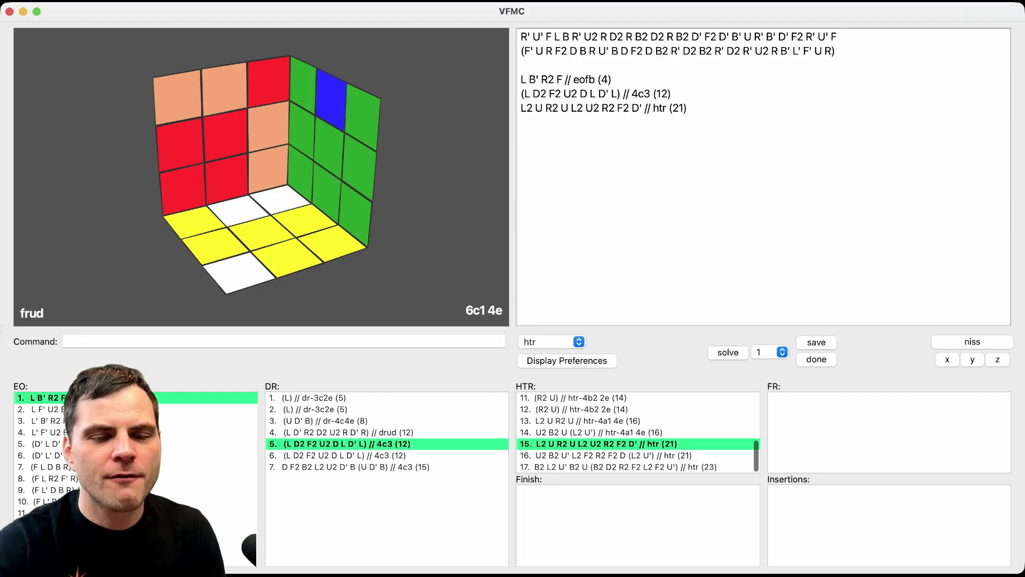
pyautogui.hotkey('ctrl', 'b')
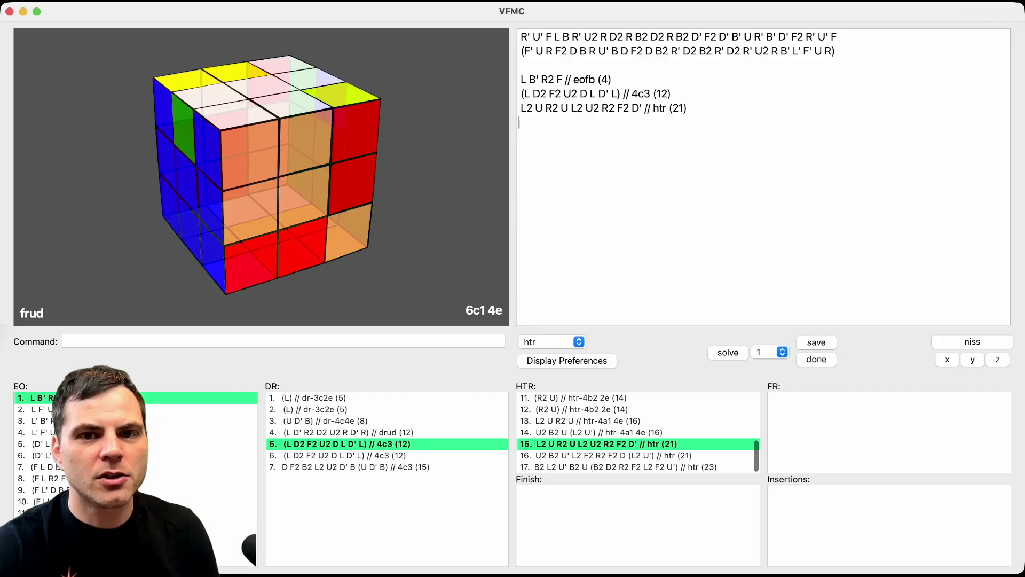
pyautogui.hotkey('ctrl', 'b')
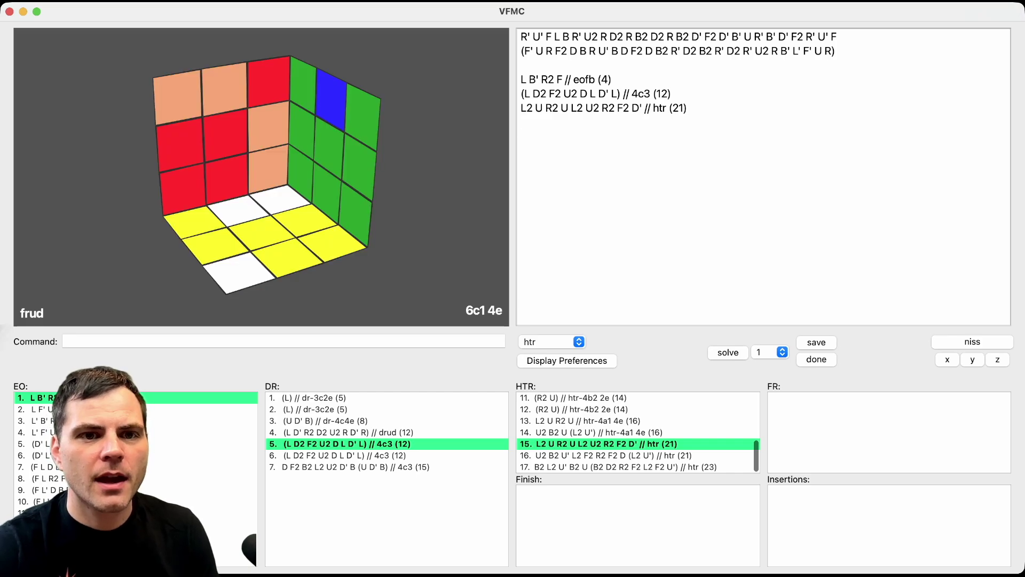
pyautogui.hotkey('ctrl', 'b')
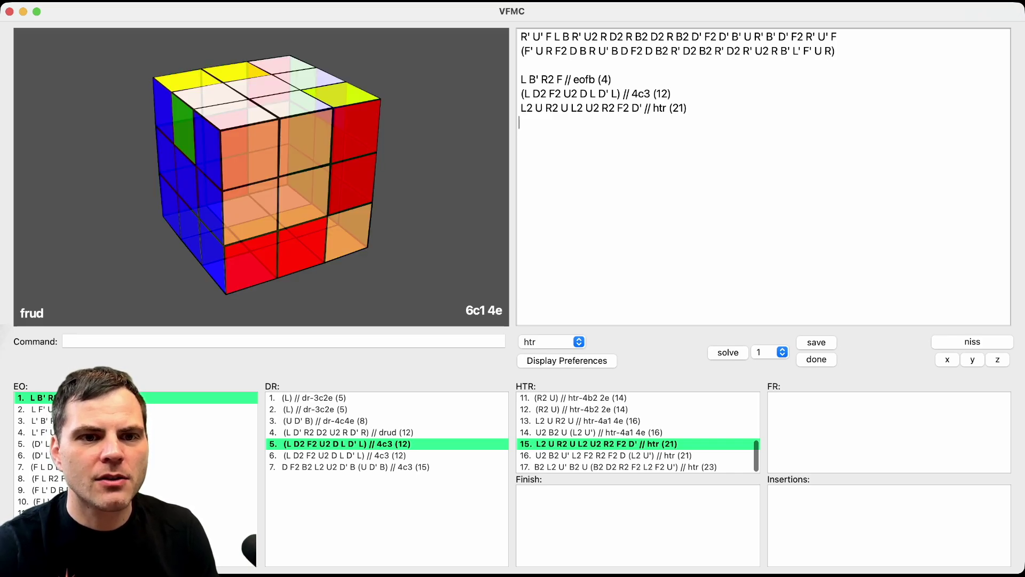
pyautogui.hotkey('ctrl', 'b')
pyautogui.hotkey('ctrl', 'b')
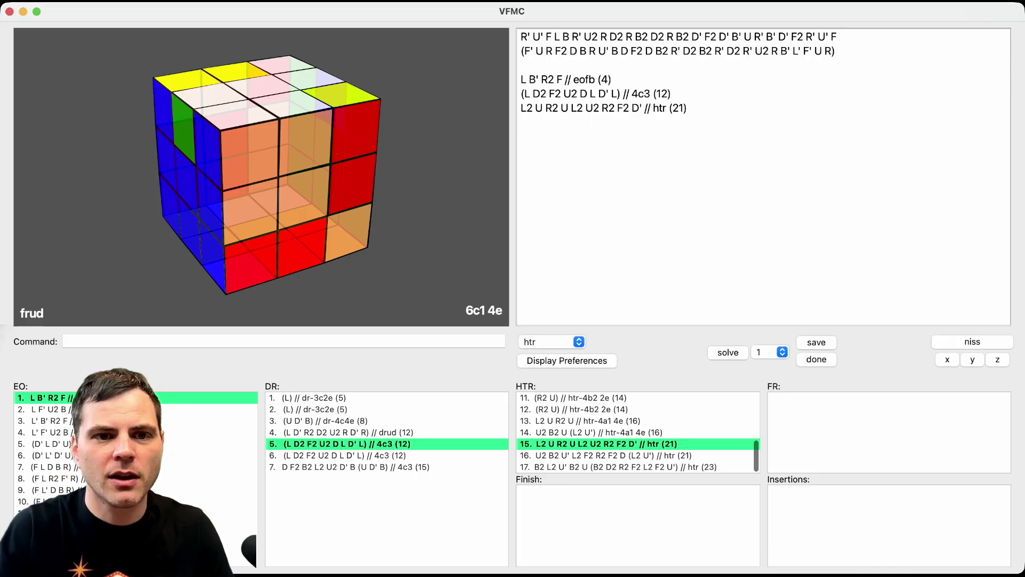
# Step: Enter L2 U2 as the frud step after the HTR and save it
pyautogui.write('l2u2')
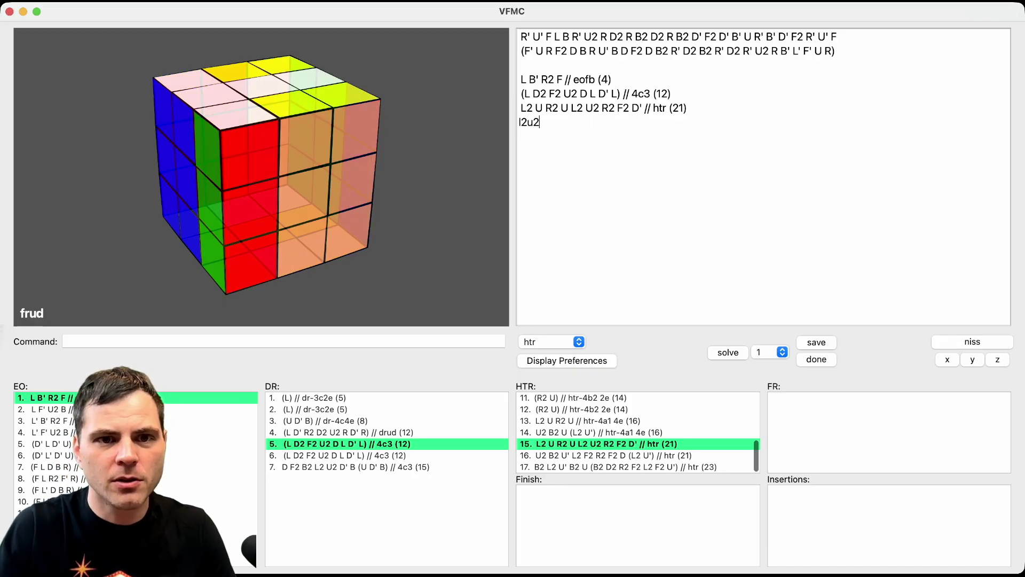
pyautogui.press('Return')
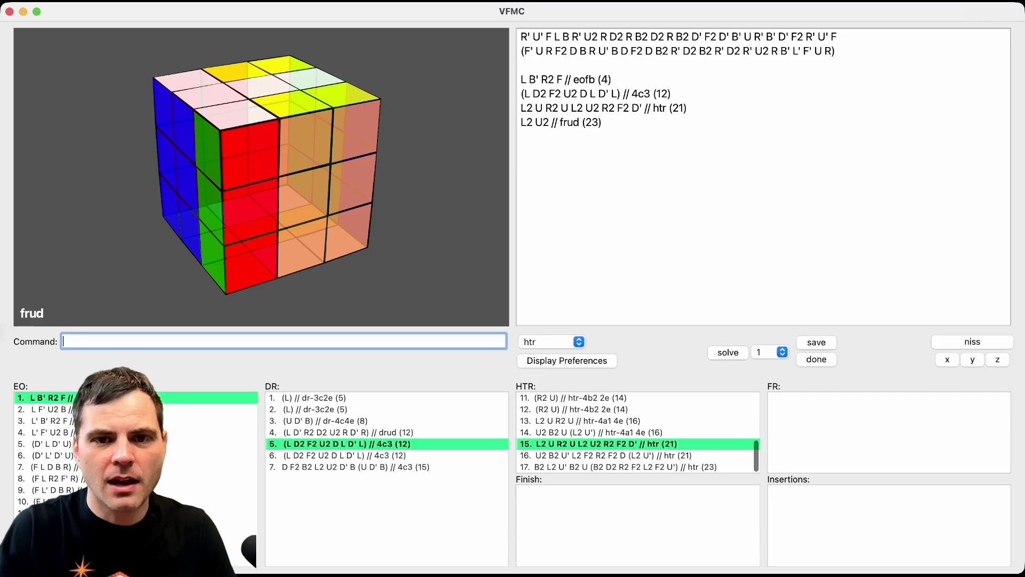
pyautogui.write('save')
pyautogui.press('Return')
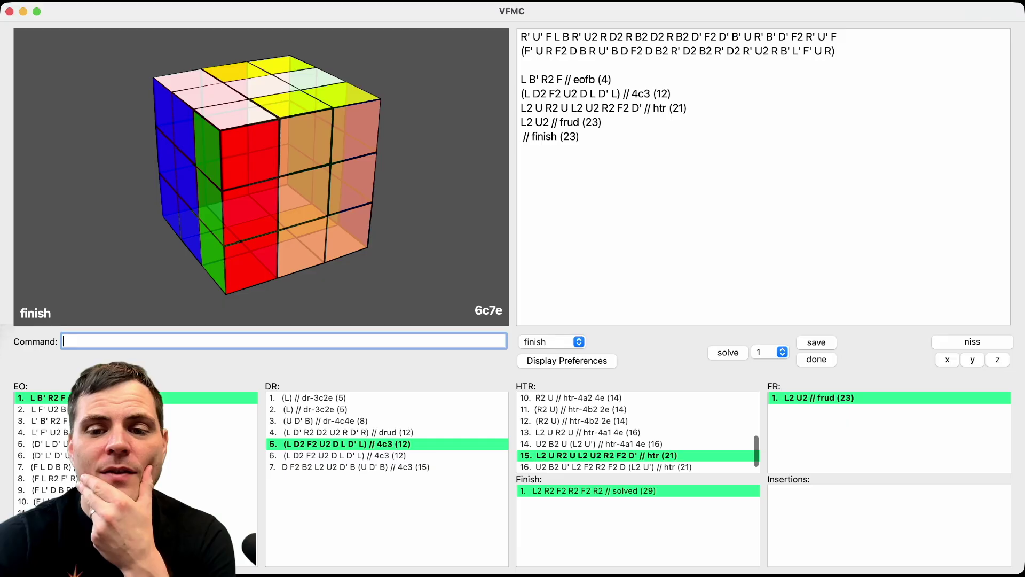
# Step: Undo back to the empty frud step, switch it to the inverse, and open its line for editing
pyautogui.press('super+z')
pyautogui.press('super+n')
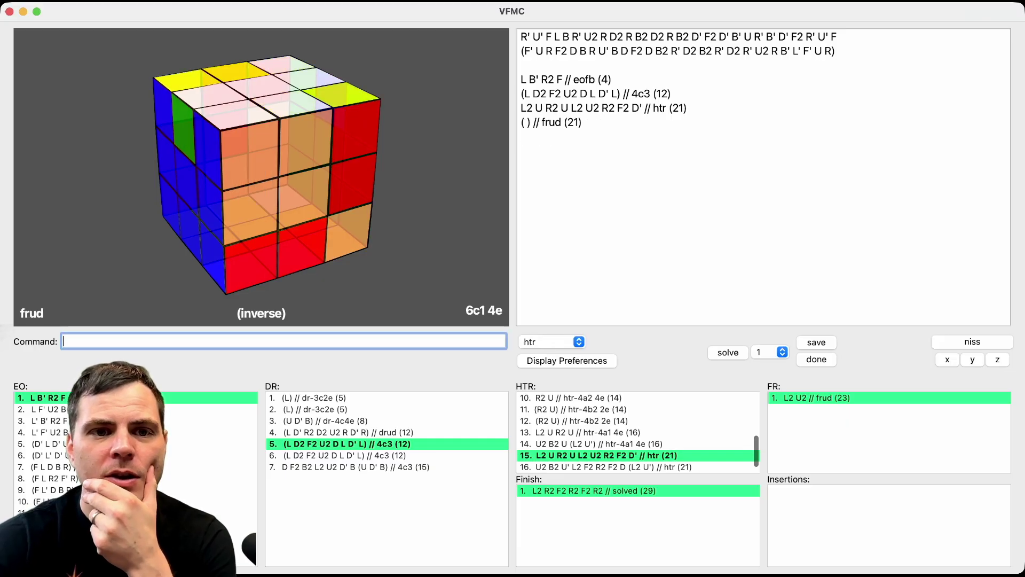
pyautogui.click(551, 122)
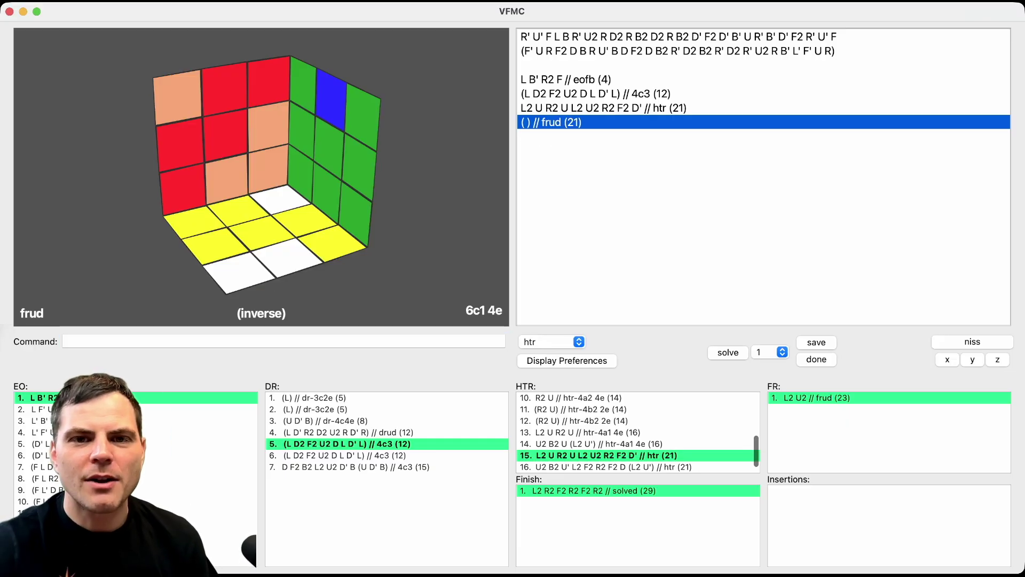
# Step: Return to the normal scramble and replace the empty frud step with a finish step after the HTR
pyautogui.press('super+n')
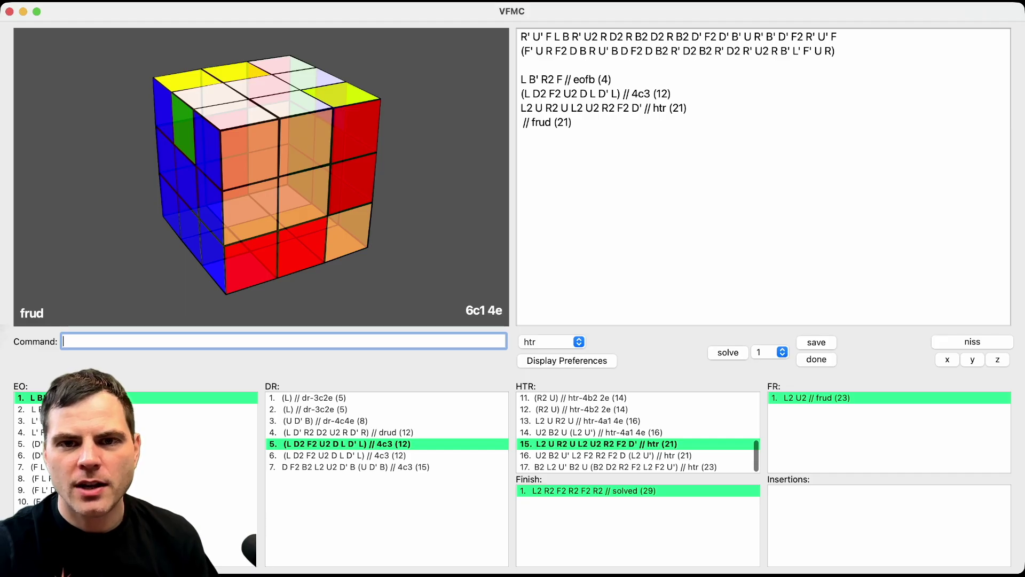
pyautogui.doubleClick(551, 122)
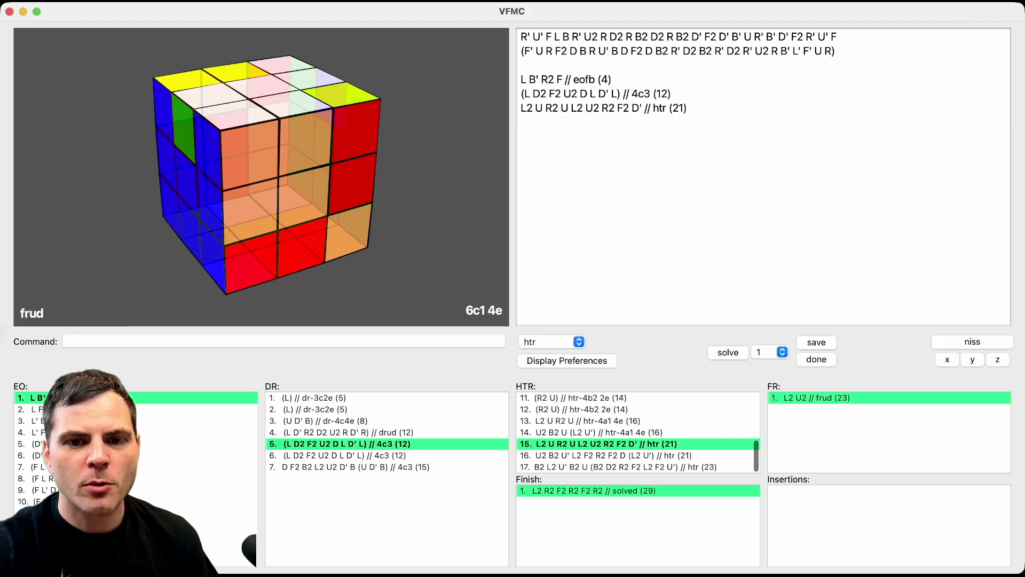
pyautogui.click(552, 341)
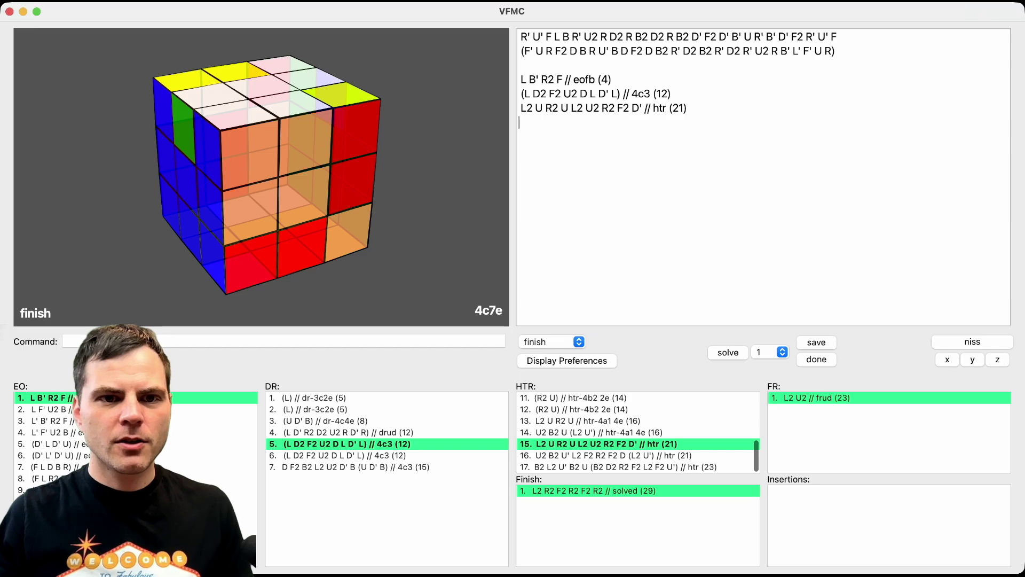
# Step: Enter F2 L2 U2 L2 as the finish after the HTR and save it with the comment 4e
pyautogui.write('f2')
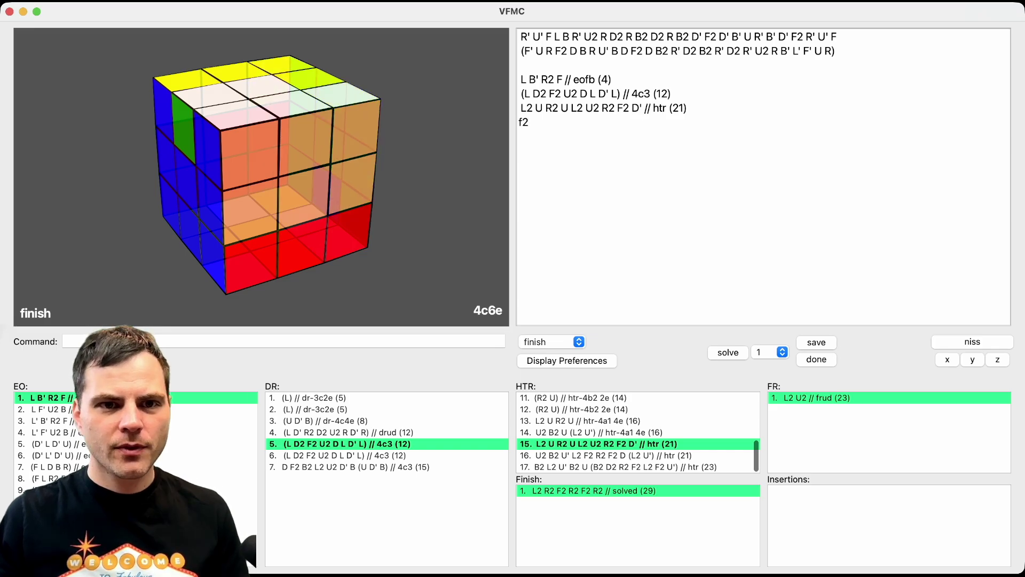
pyautogui.write('l2u2l2')
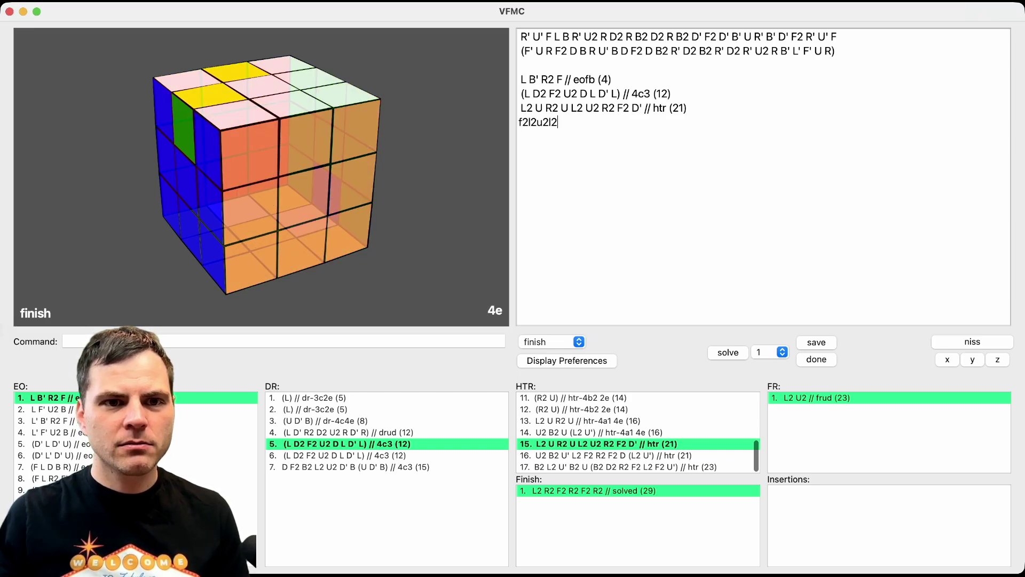
pyautogui.press('Return')
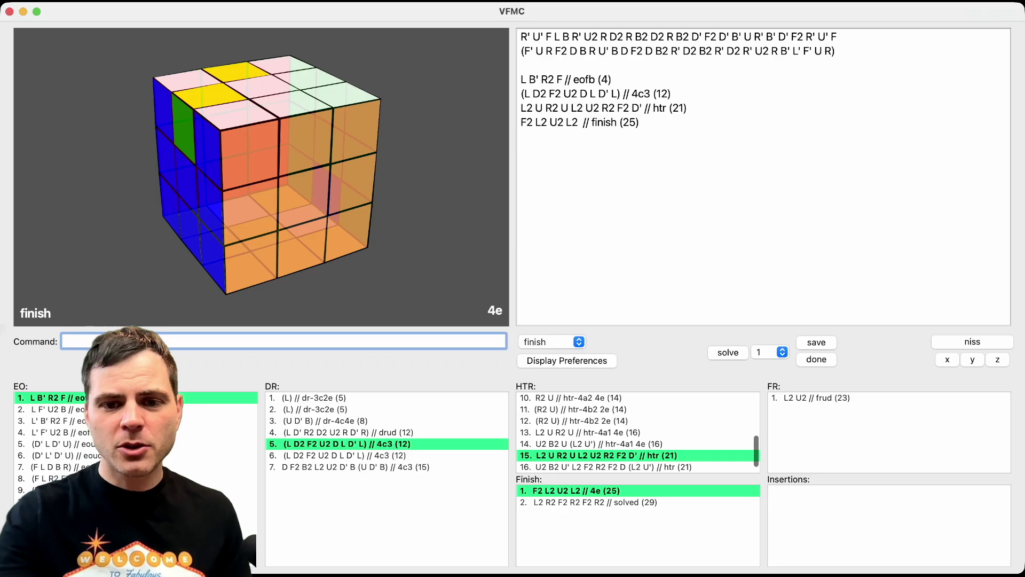
pyautogui.click(576, 491)
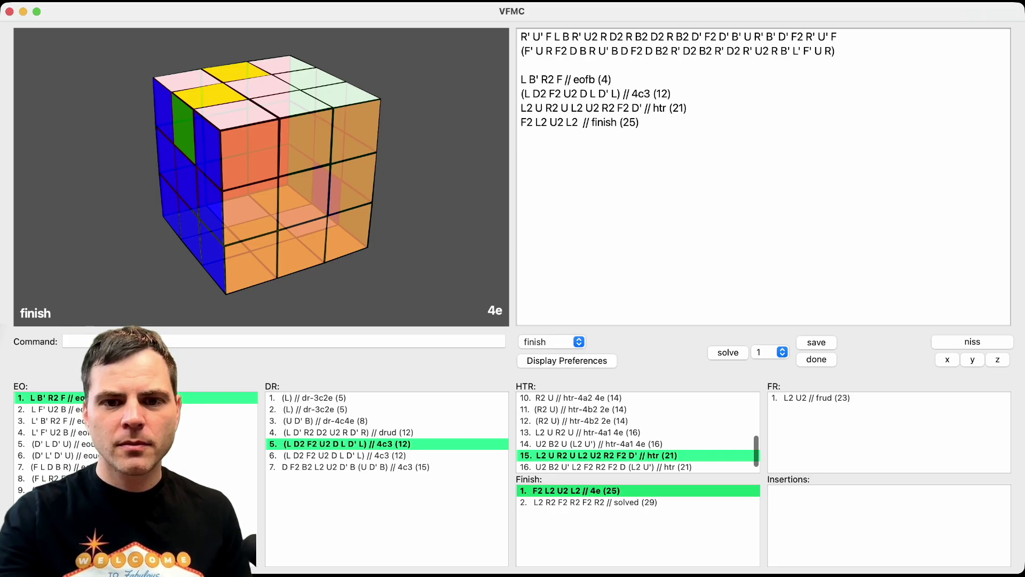
# Step: Switch to the insertions step and open the skeleton of the 4e finish in the insertion editor
pyautogui.click(552, 342)
pyautogui.click(552, 356)
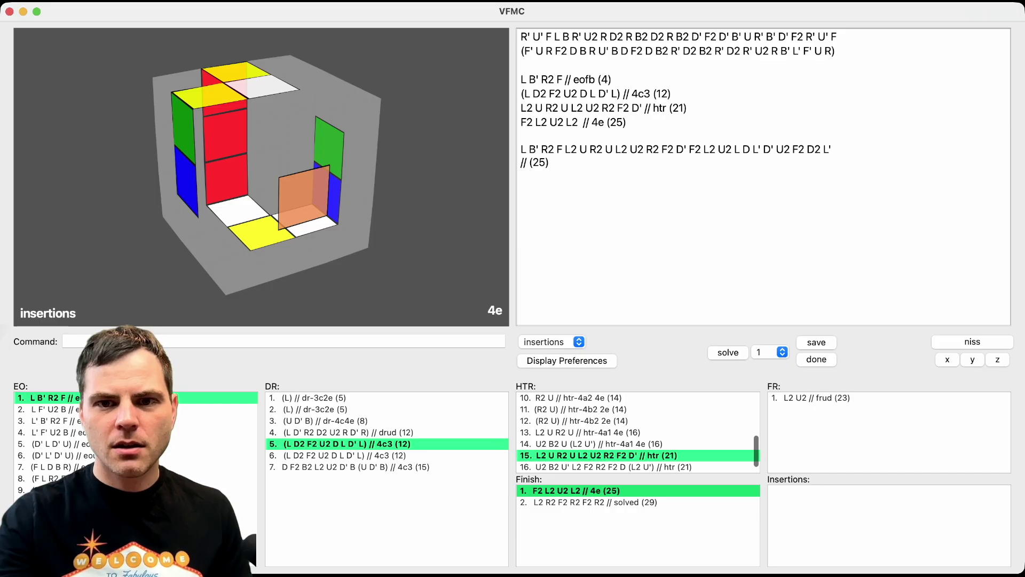
pyautogui.tripleClick(675, 150)
pyautogui.press('super+Tab')
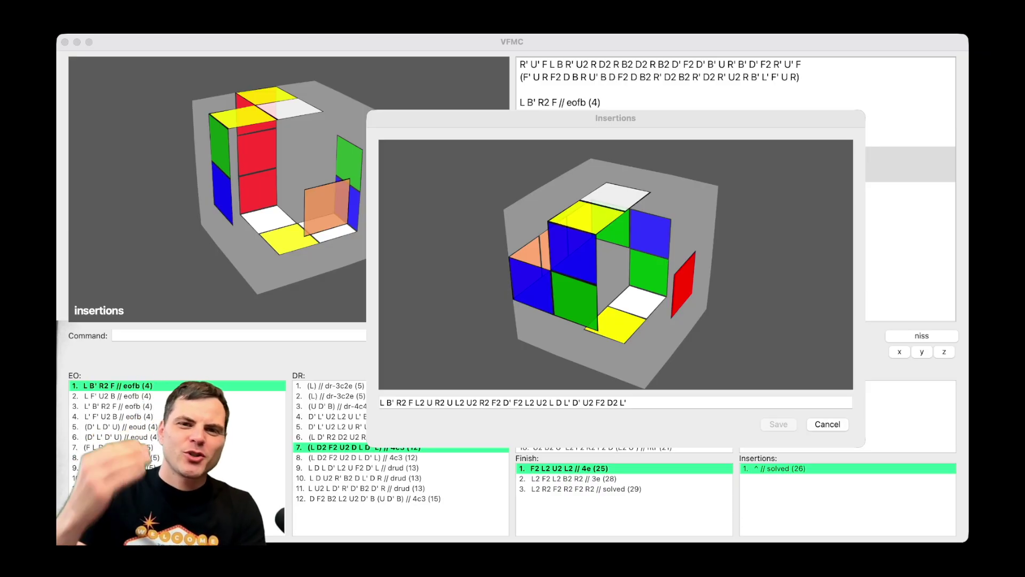
# Step: Examine the unsolved edges at each point of the skeleton, going backwards from its end to just after the first L
pyautogui.click(684, 400)
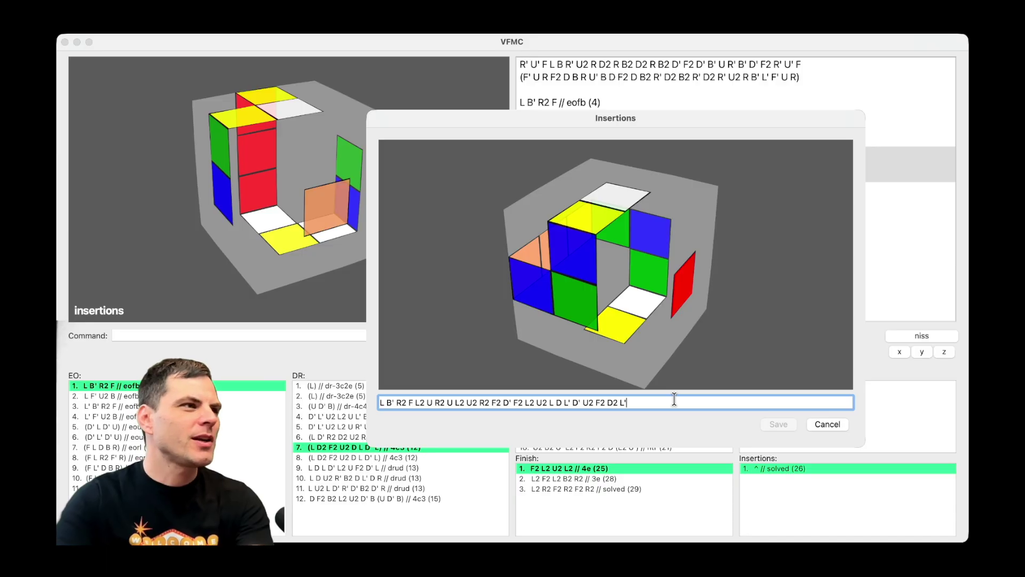
pyautogui.hotkey('alt', 'Left')
pyautogui.hotkey('alt', 'Left')
pyautogui.hotkey('alt', 'Left')
pyautogui.hotkey('alt', 'Left')
pyautogui.hotkey('alt', 'Left')
pyautogui.hotkey('alt', 'Left')
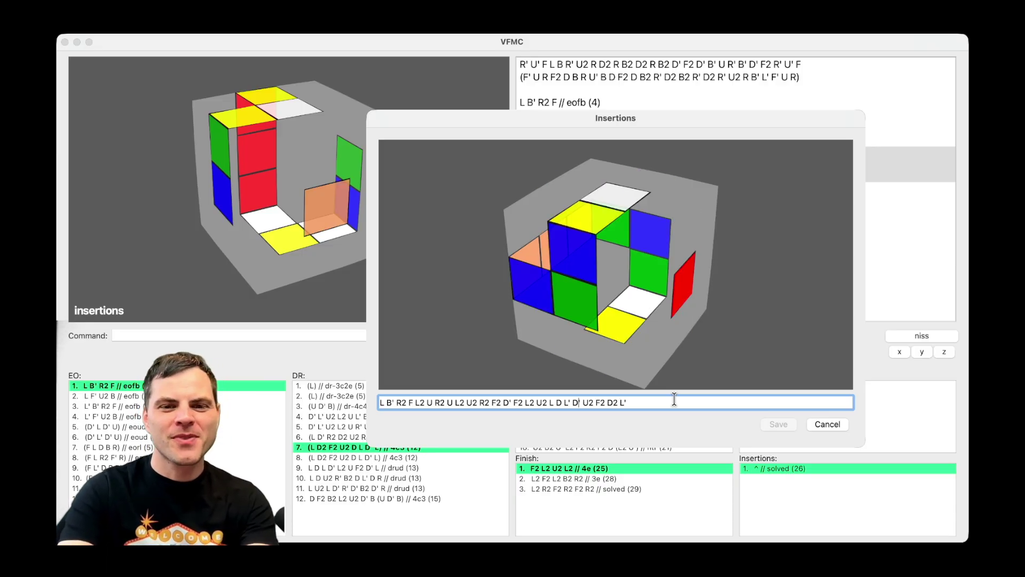
pyautogui.press('Left')
pyautogui.press('Left')
pyautogui.press('Left')
pyautogui.press('Left')
pyautogui.press('Left')
pyautogui.press('Left')
pyautogui.press('Left')
pyautogui.press('Left')
pyautogui.press('Left')
pyautogui.press('Left')
pyautogui.press('Left')
pyautogui.press('Left')
pyautogui.press('Left')
pyautogui.press('Left')
pyautogui.press('Left')
pyautogui.press('Left')
pyautogui.press('Left')
pyautogui.press('Left')
pyautogui.press('Left')
pyautogui.press('Left')
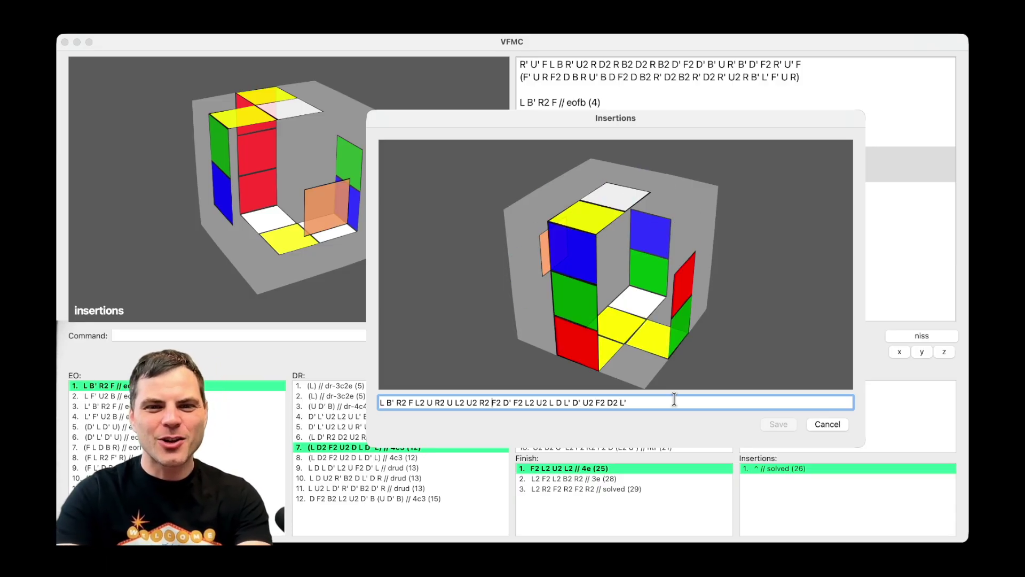
pyautogui.press('Left')
pyautogui.press('Left')
pyautogui.press('Left')
pyautogui.press('Left')
pyautogui.press('Left')
pyautogui.press('Left')
pyautogui.press('Left')
pyautogui.press('Left')
pyautogui.press('Left')
pyautogui.press('Left')
pyautogui.press('Left')
pyautogui.press('Left')
pyautogui.press('Left')
pyautogui.press('Left')
pyautogui.press('Left')
pyautogui.press('Left')
pyautogui.press('Left')
pyautogui.press('Left')
pyautogui.press('Left')
pyautogui.press('Left')
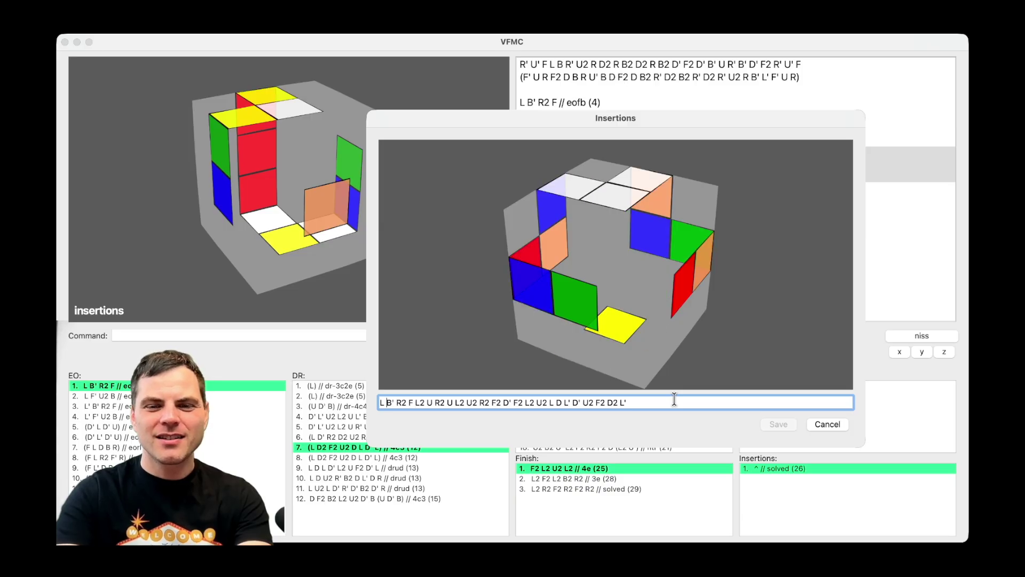
# Step: Go forward through the skeleton to the insertion point after D' F2 L2 and before U2 L D
pyautogui.press('Right')
pyautogui.press('Right')
pyautogui.press('Right')
pyautogui.press('Right')
pyautogui.press('Right')
pyautogui.press('Right')
pyautogui.press('Right')
pyautogui.press('Right')
pyautogui.press('Right')
pyautogui.press('Right')
pyautogui.press('Right')
pyautogui.press('Right')
pyautogui.press('Right')
pyautogui.press('Right')
pyautogui.press('Right')
pyautogui.press('Right')
pyautogui.press('Right')
pyautogui.press('Right')
pyautogui.press('Right')
pyautogui.press('Right')
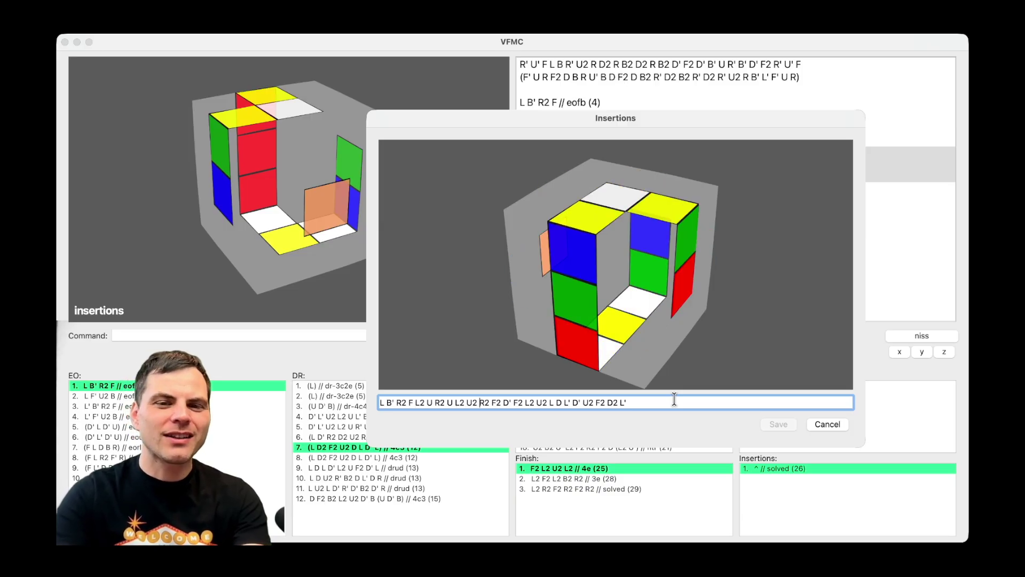
pyautogui.press('Right')
pyautogui.press('Right')
pyautogui.press('Right')
pyautogui.press('Right')
pyautogui.press('Right')
pyautogui.press('Right')
pyautogui.press('Right')
pyautogui.press('Right')
pyautogui.press('Right')
pyautogui.press('Right')
pyautogui.press('Right')
pyautogui.press('Right')
pyautogui.press('Right')
pyautogui.press('Right')
pyautogui.press('Right')
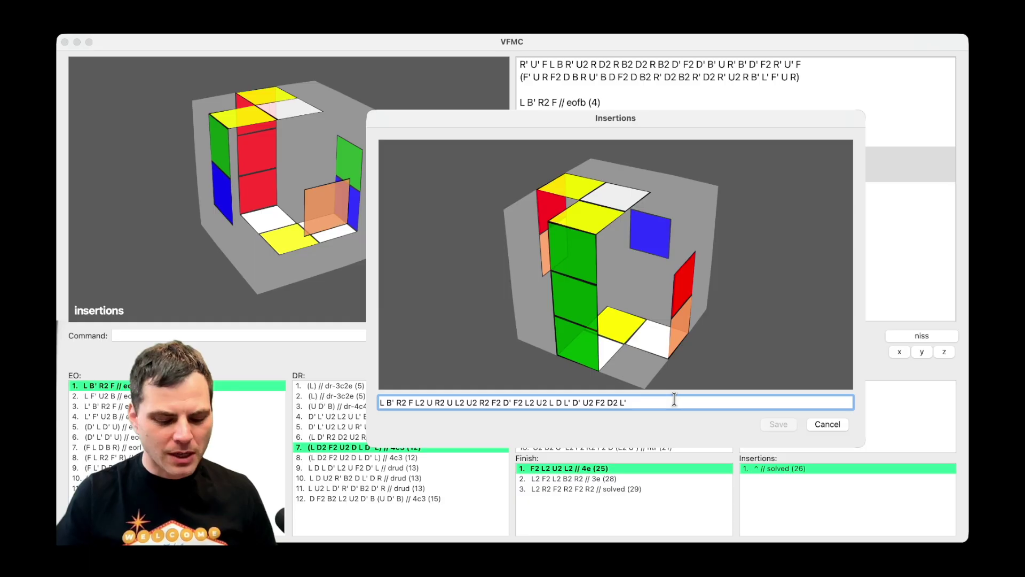
# Step: Insert L2 F2 L2 U2 B2 R2 B2 U2 at the chosen point of the skeleton
pyautogui.write('l2f2')
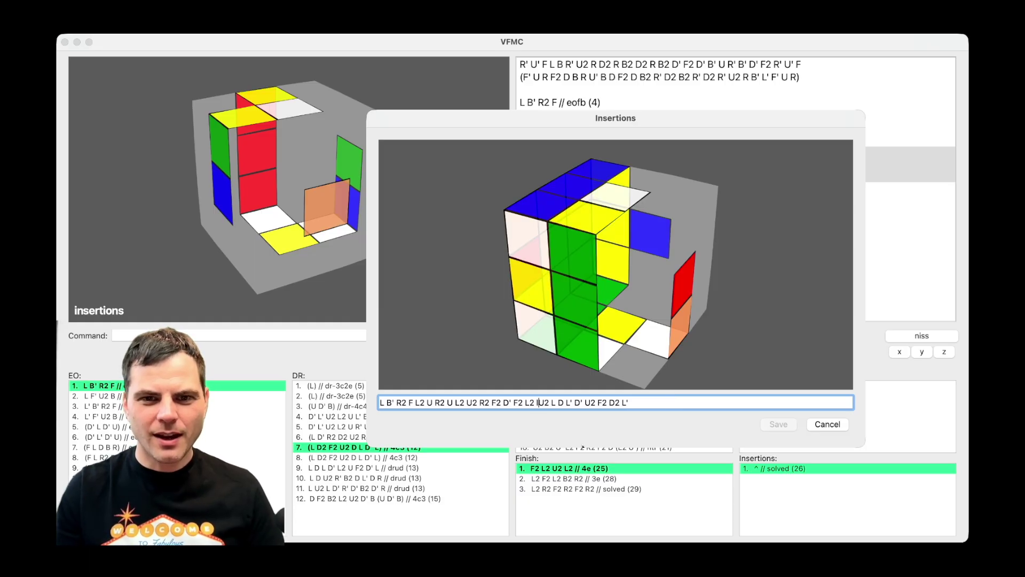
pyautogui.write('l2')
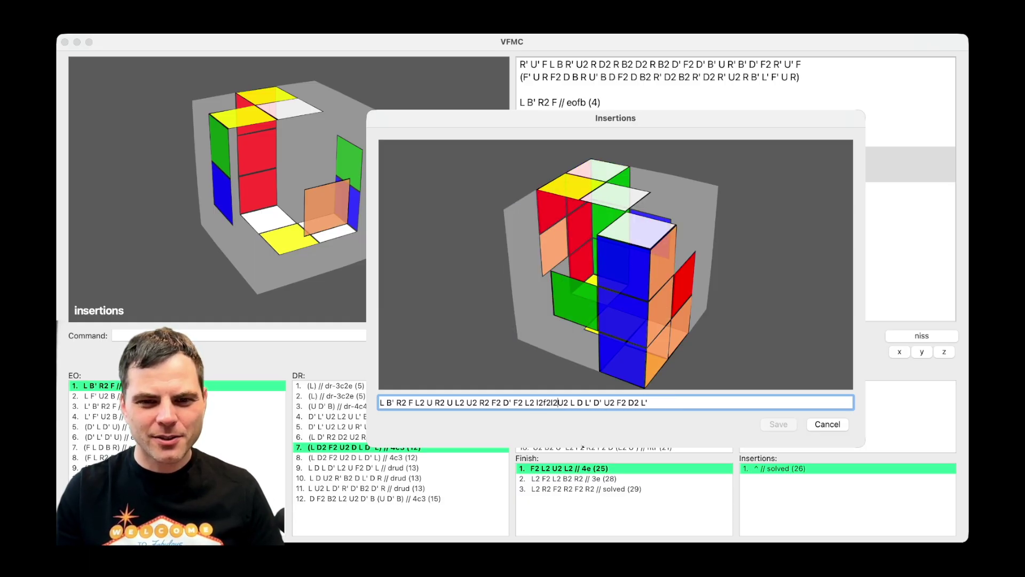
pyautogui.write('u2')
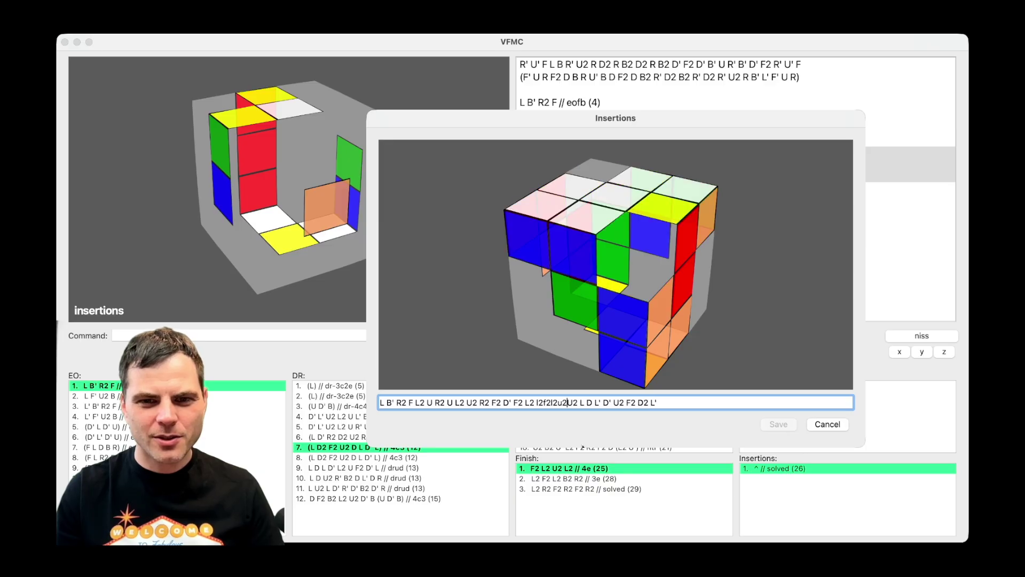
pyautogui.write('b2')
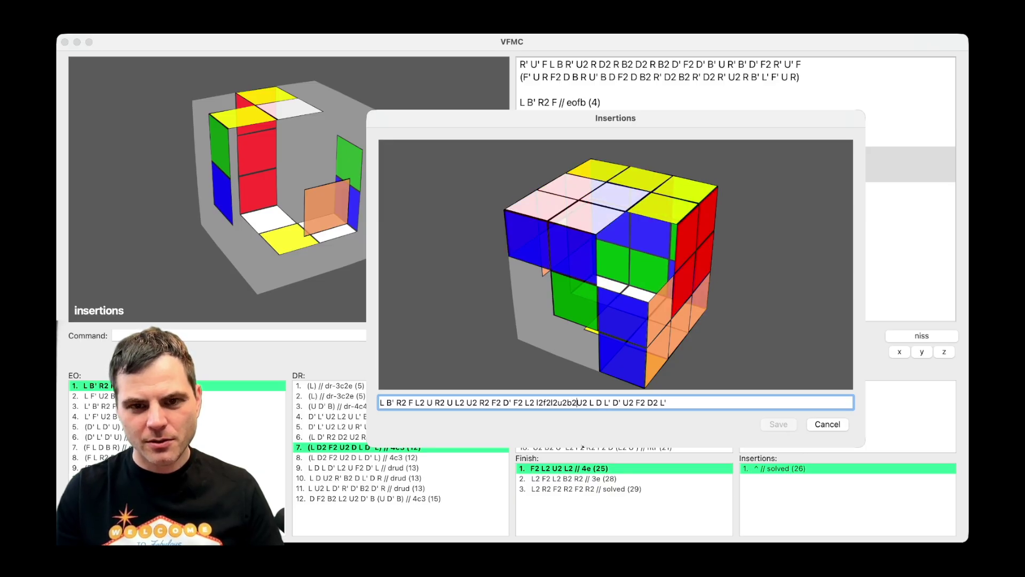
pyautogui.write('r2b2')
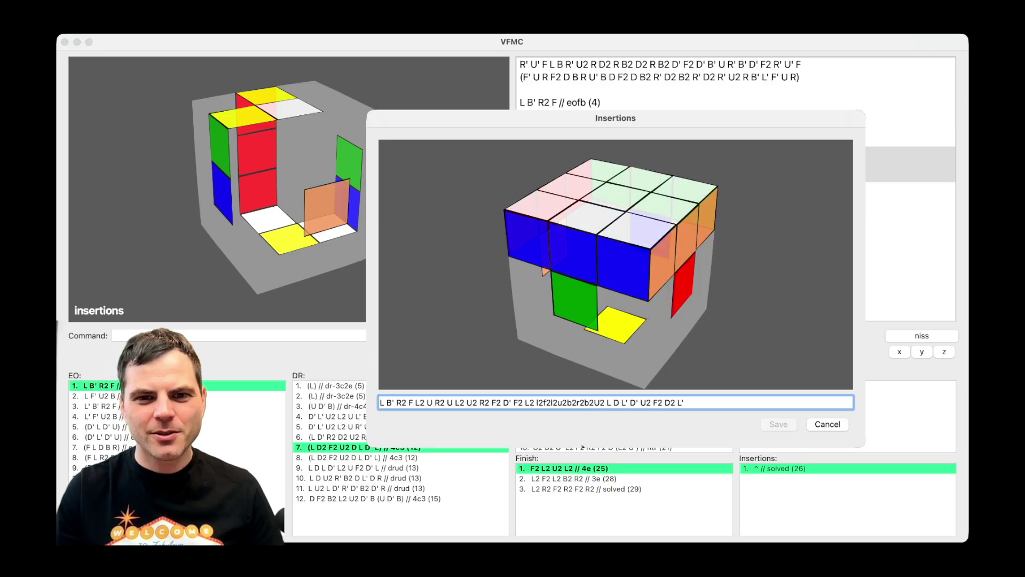
pyautogui.write('u2')
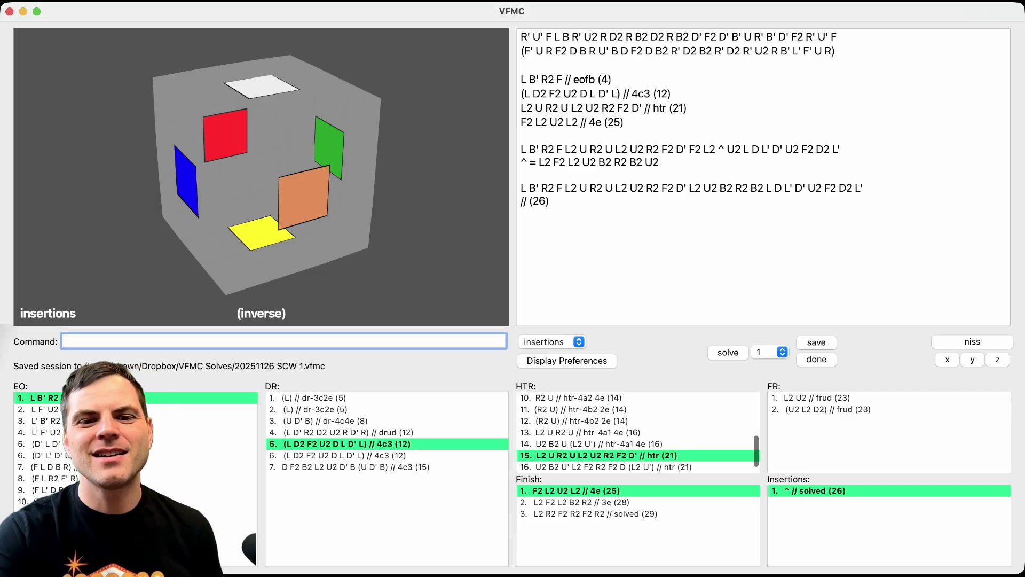
# Step: Examine the saved HTR alternatives from the start of their list
pyautogui.scroll(10, 638, 433)
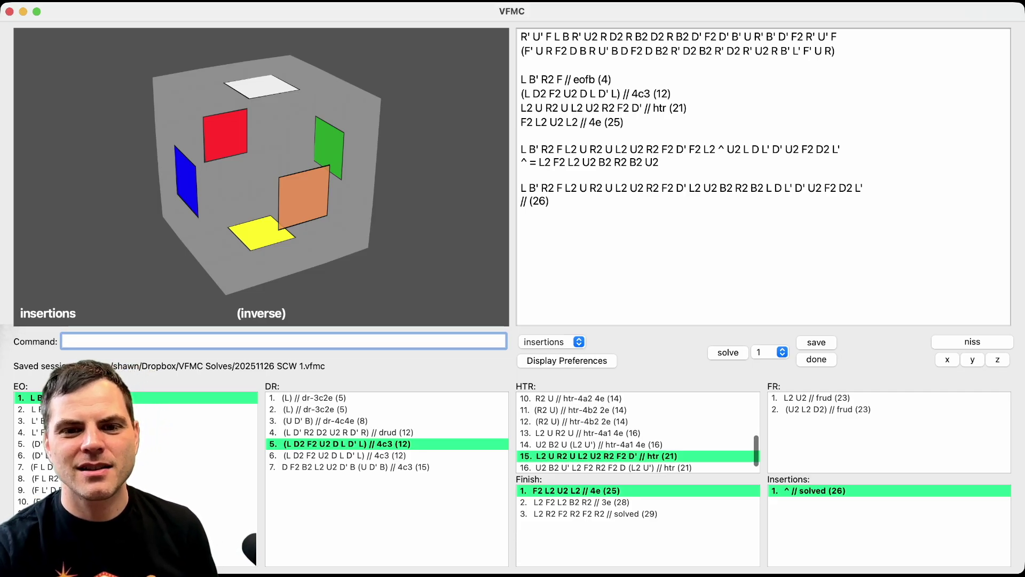
pyautogui.scroll(1, 638, 432)
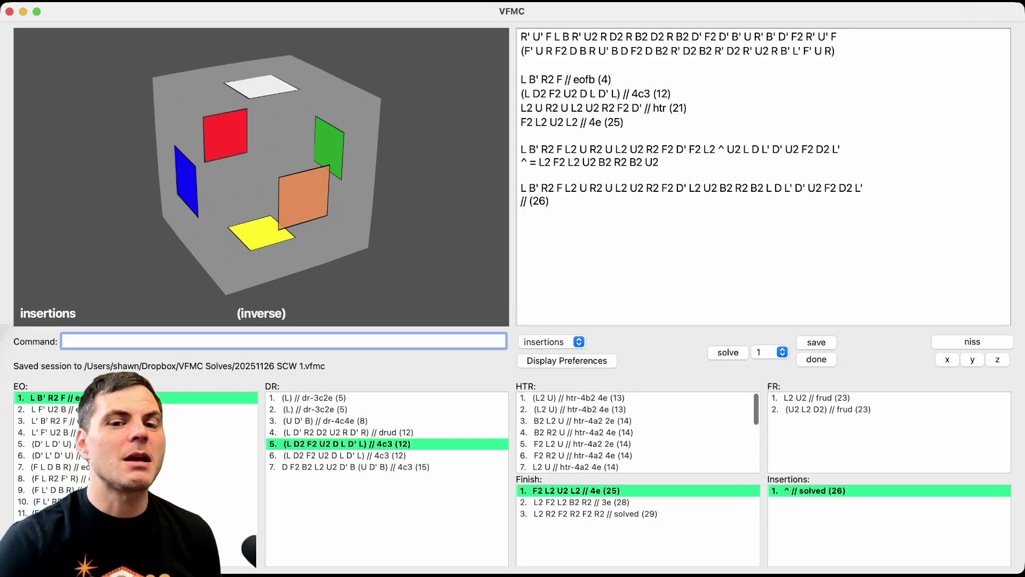